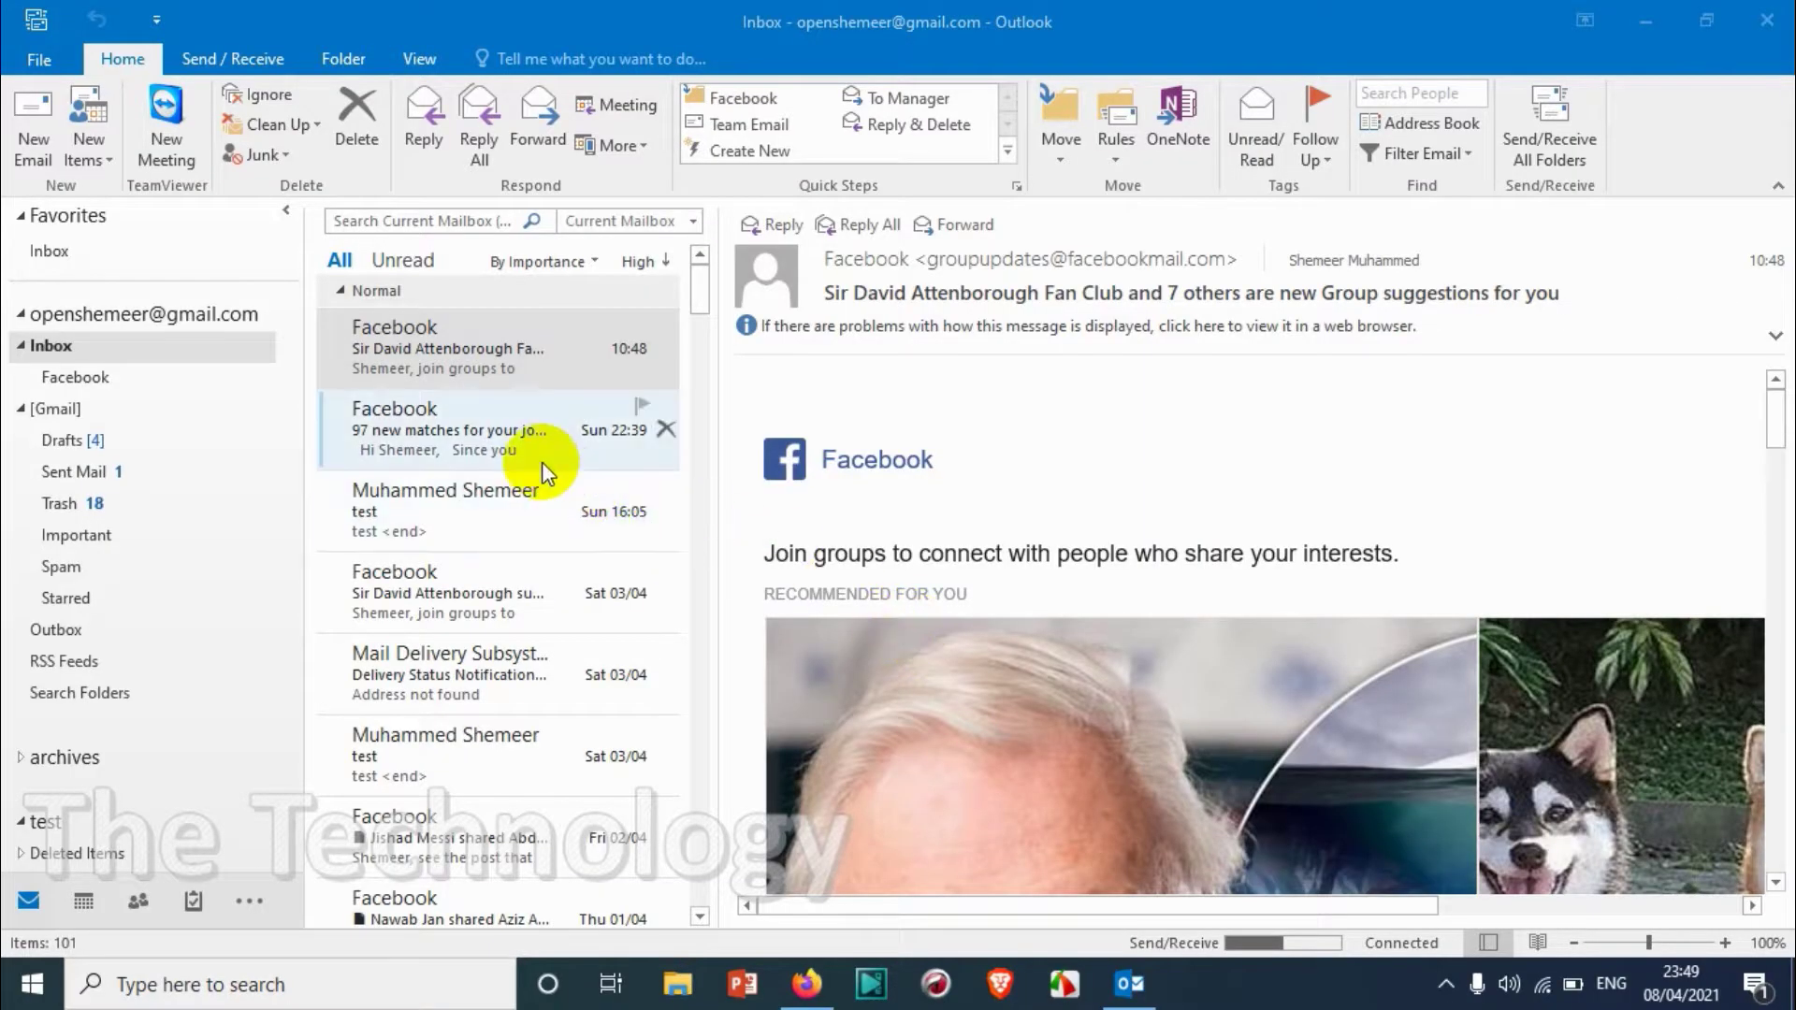
# View the Facebook job-matches email and check the default font in a blank new message
pyautogui.click(423, 423)
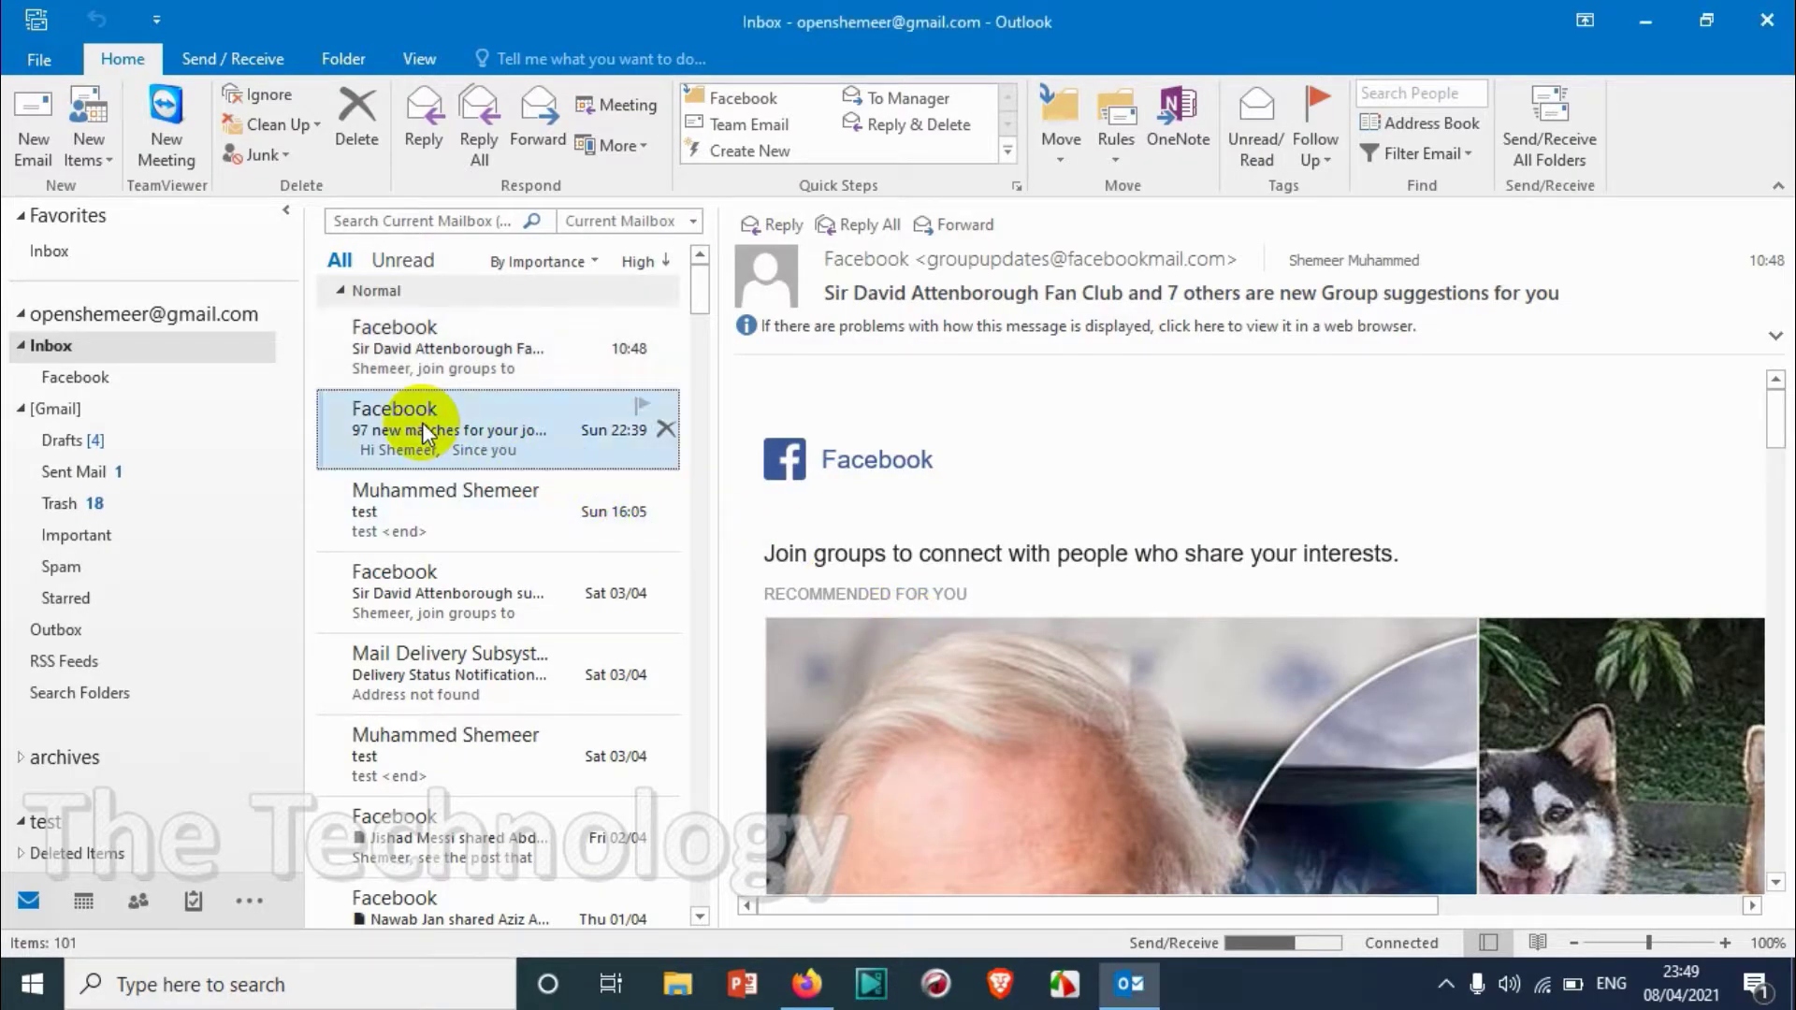
pyautogui.click(413, 365)
pyautogui.click(423, 463)
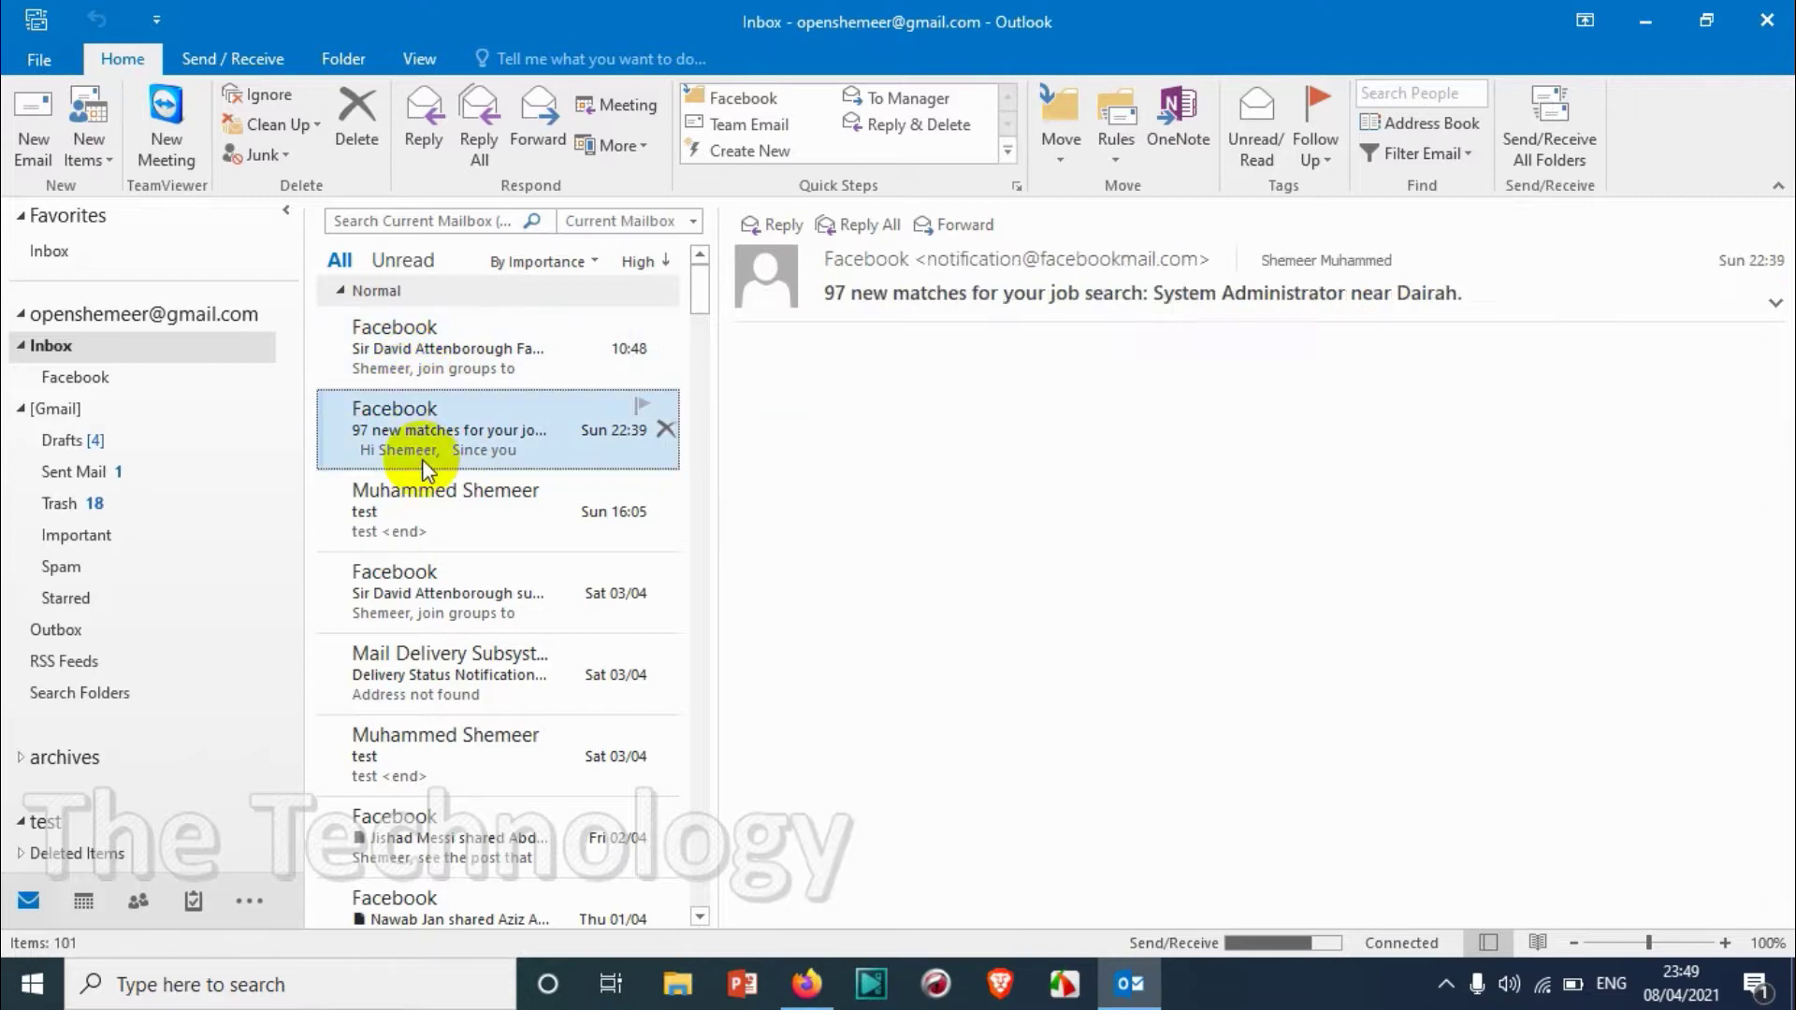
pyautogui.click(26, 146)
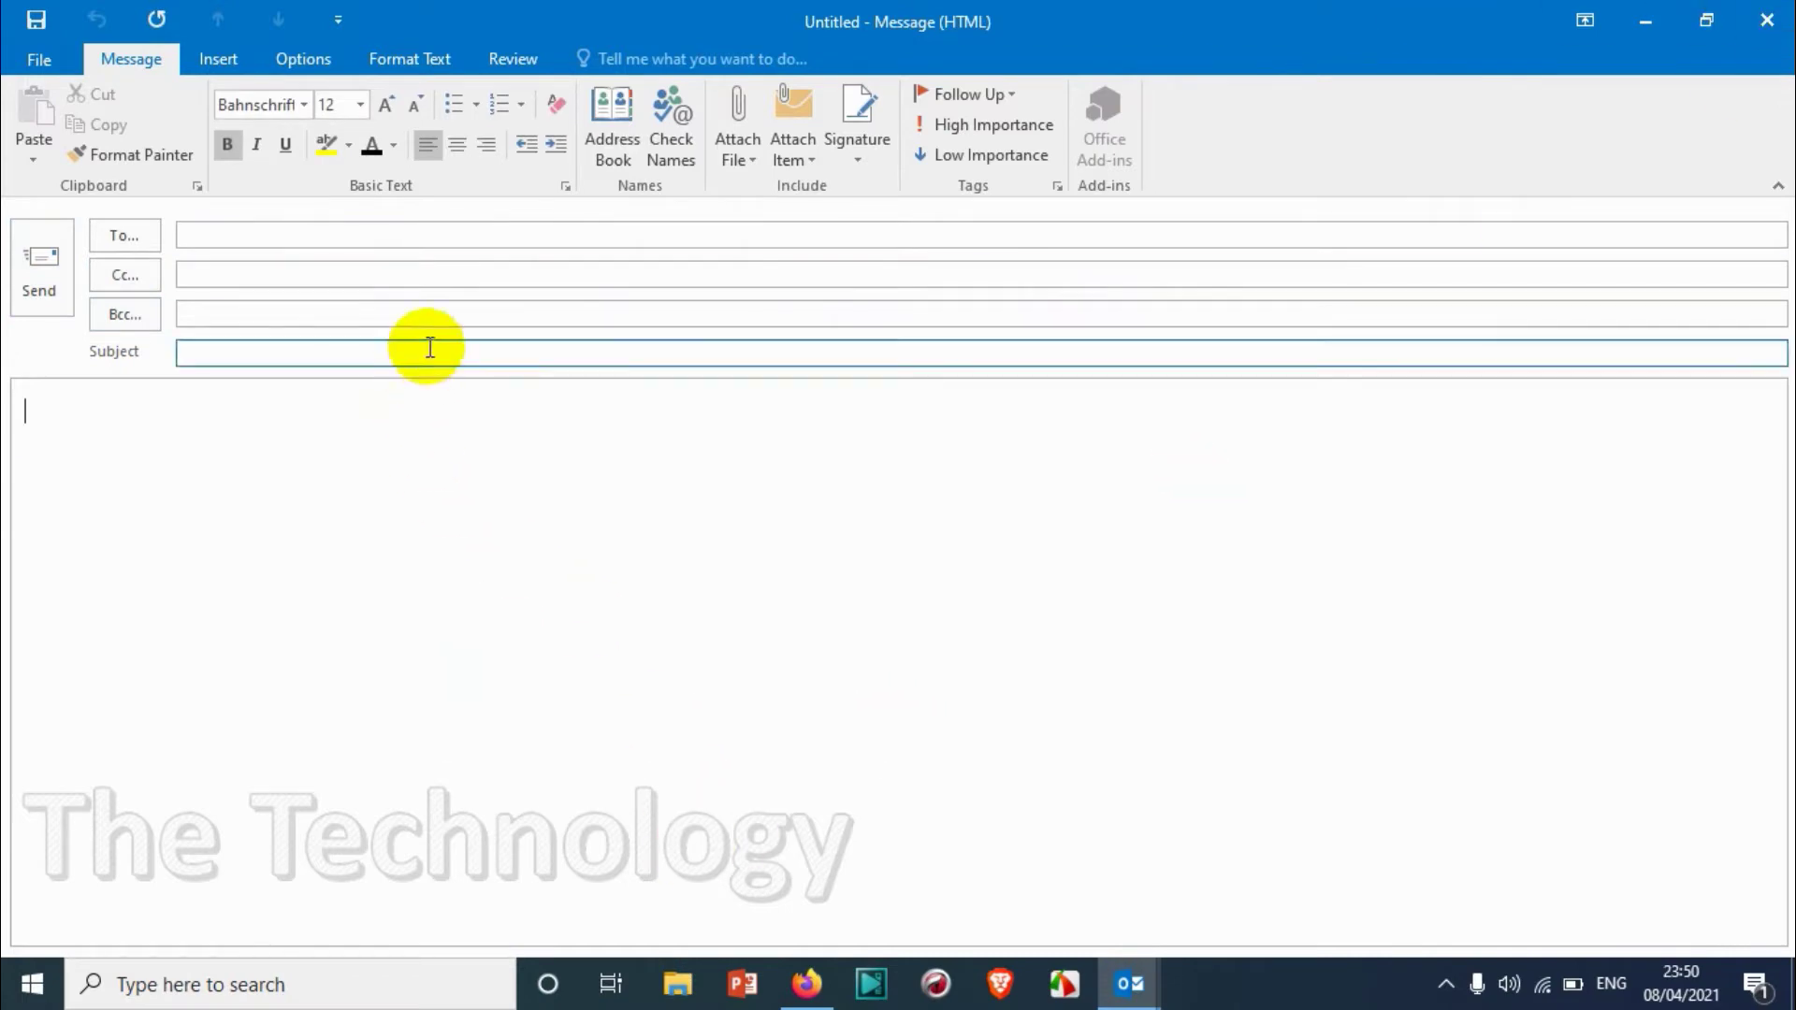
pyautogui.click(1790, 12)
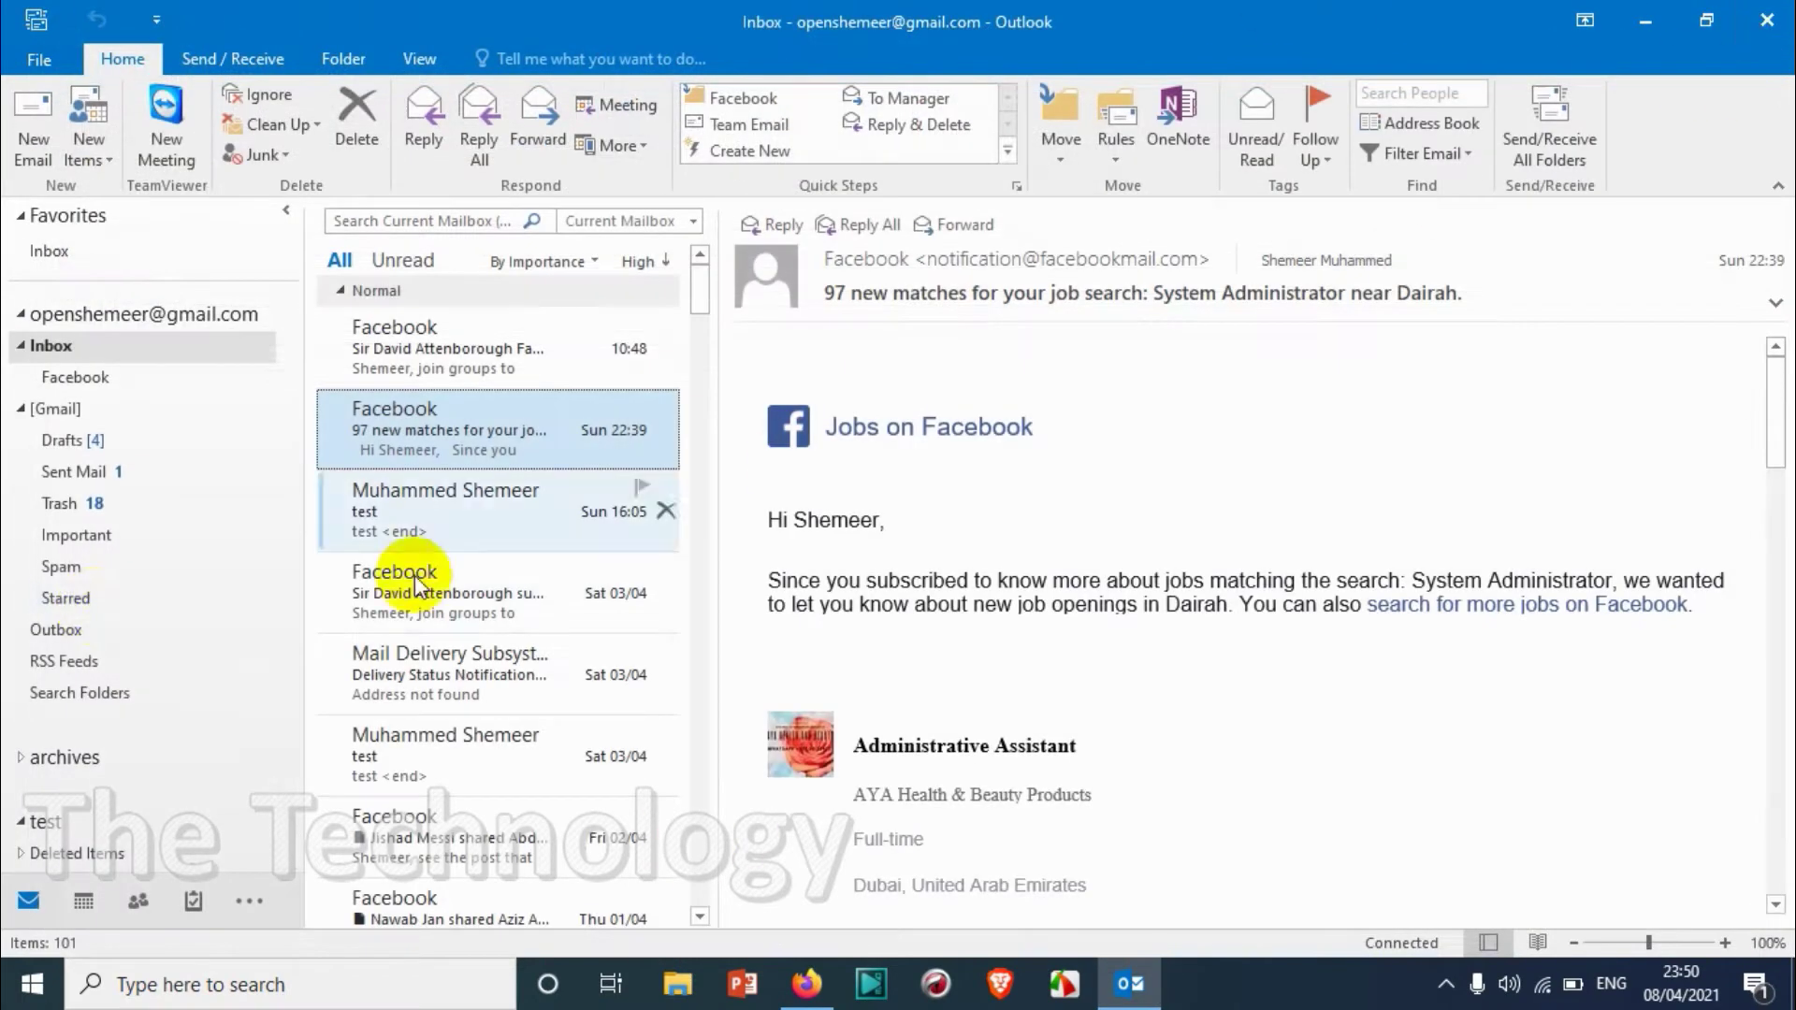
# Reach the Mail page of Outlook Options via File, then return to the File view
pyautogui.click(42, 59)
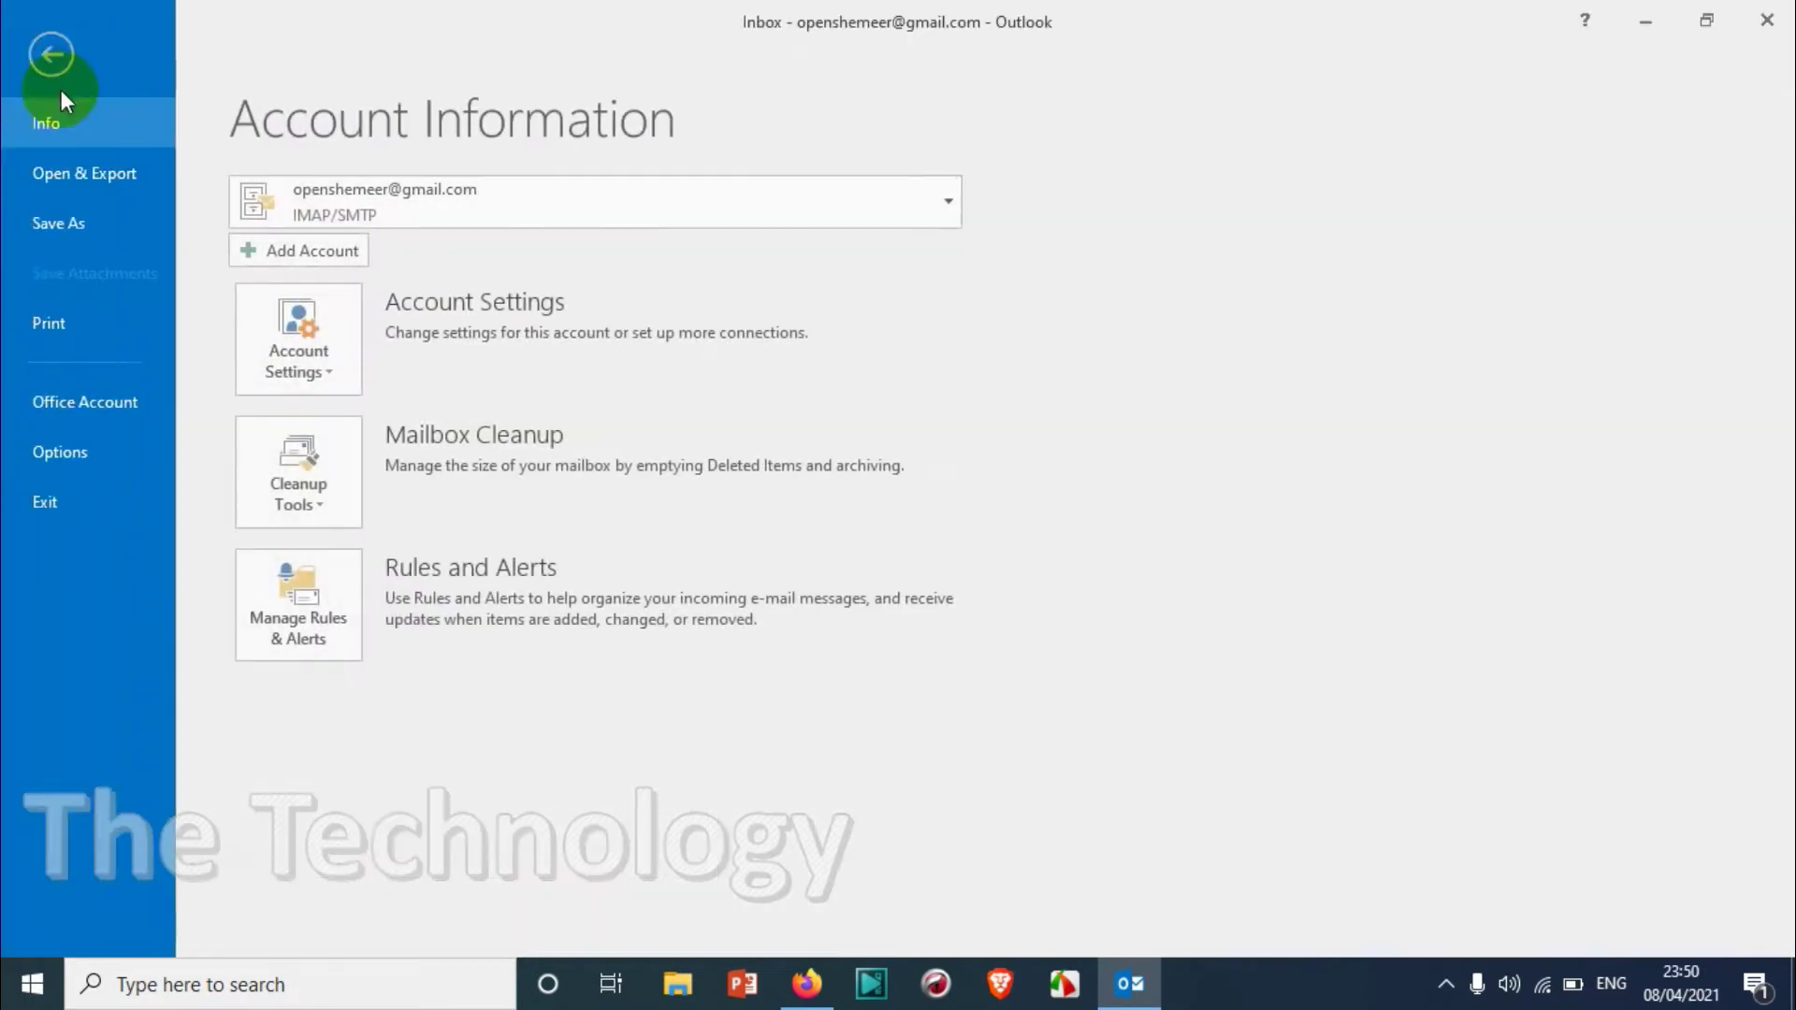
pyautogui.click(108, 462)
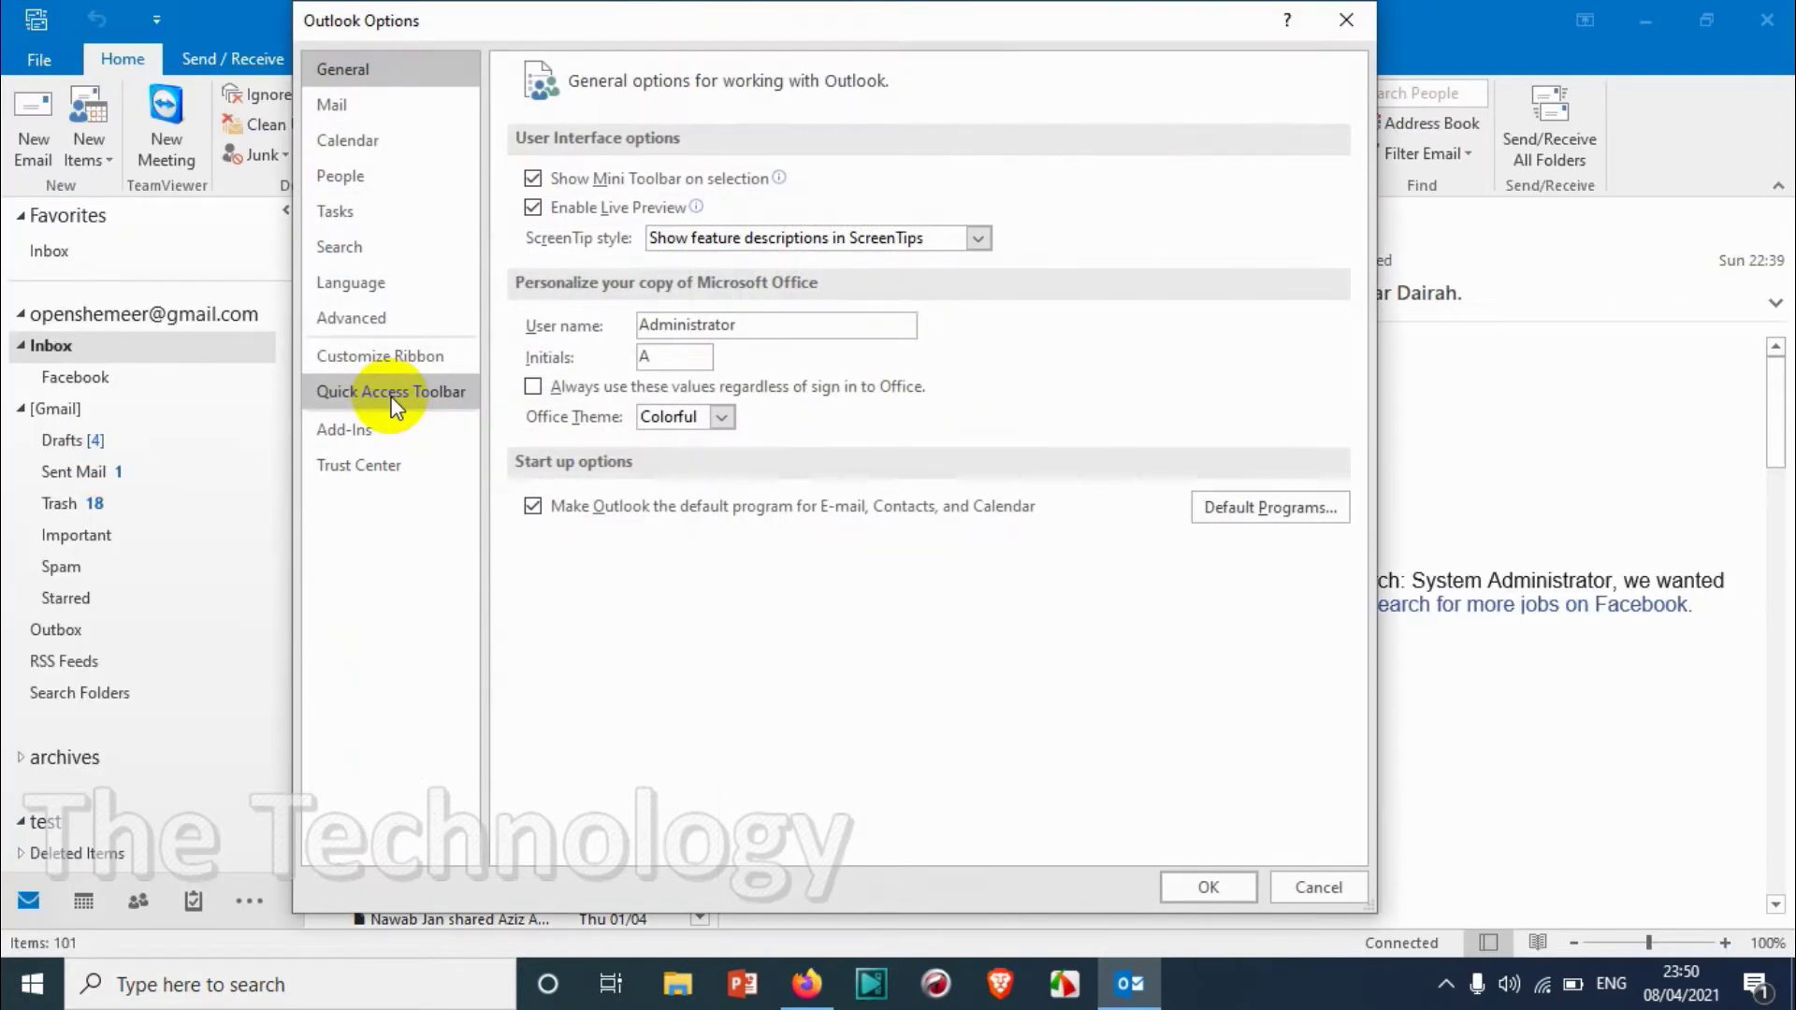
pyautogui.click(376, 105)
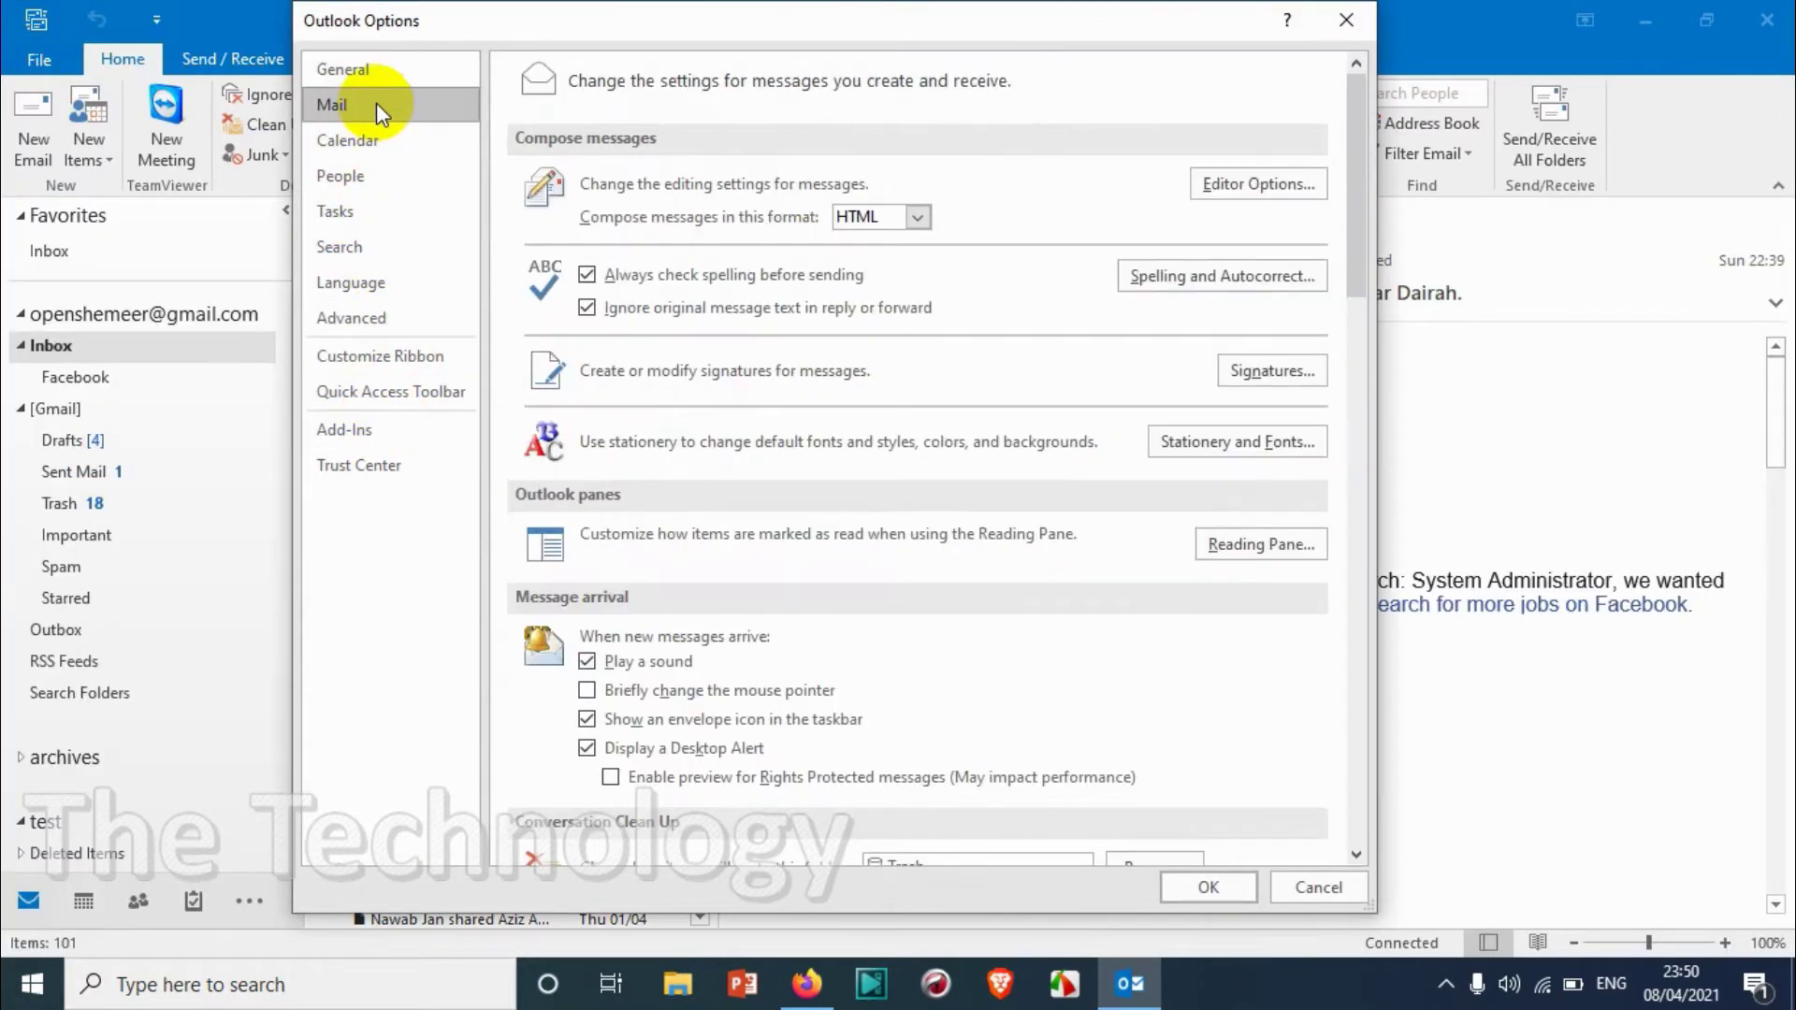
pyautogui.click(1346, 26)
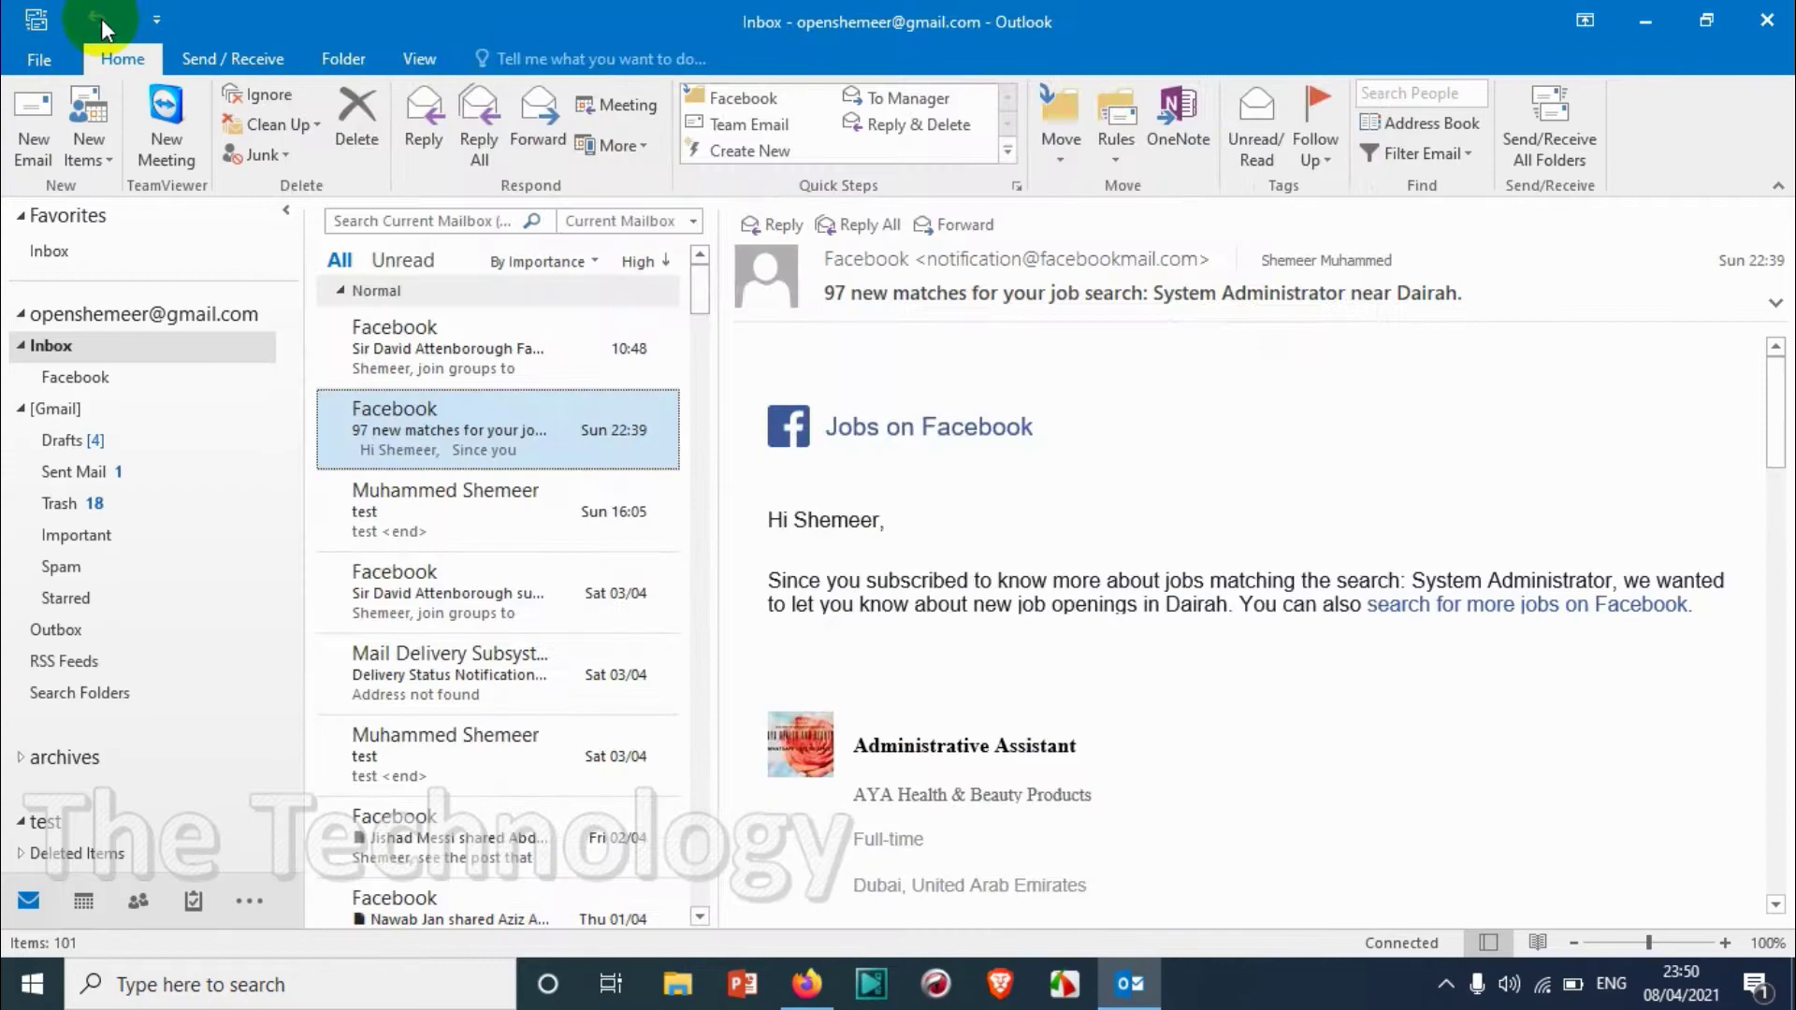
pyautogui.click(45, 57)
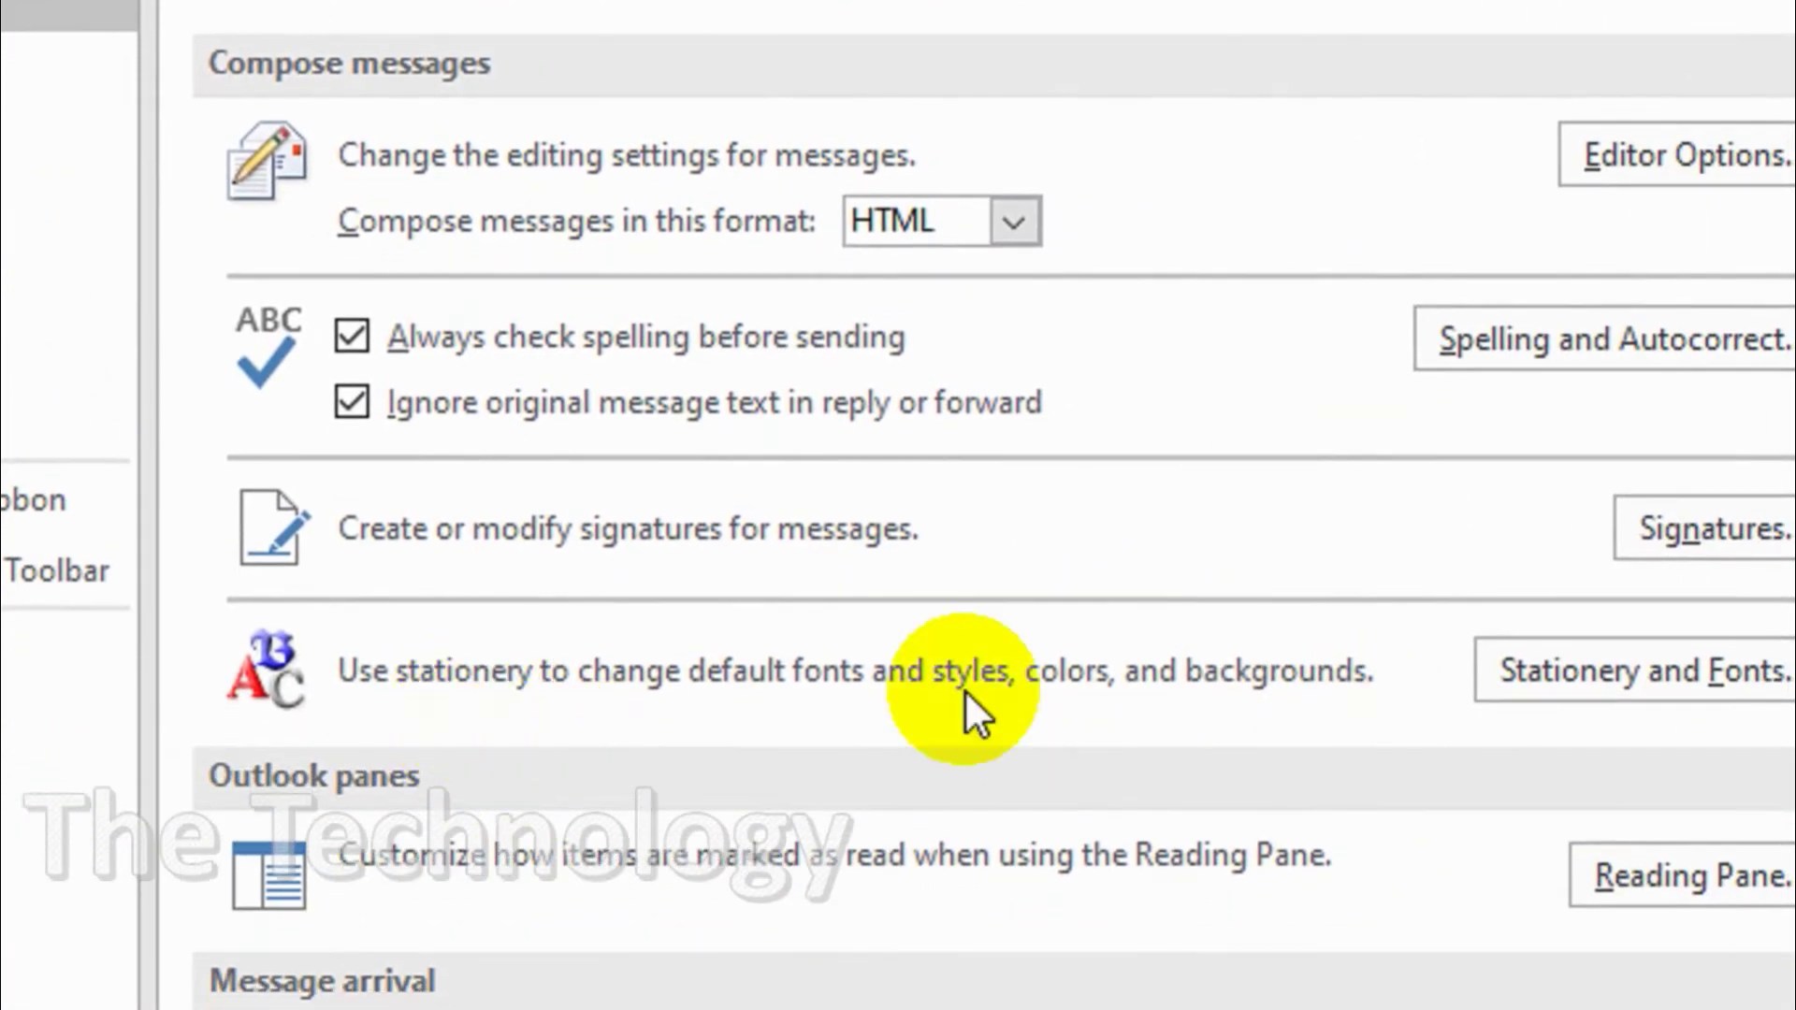
# In Stationery and Fonts, set the new-mail font to Algerian, Regular, 11, black
pyautogui.click(1684, 684)
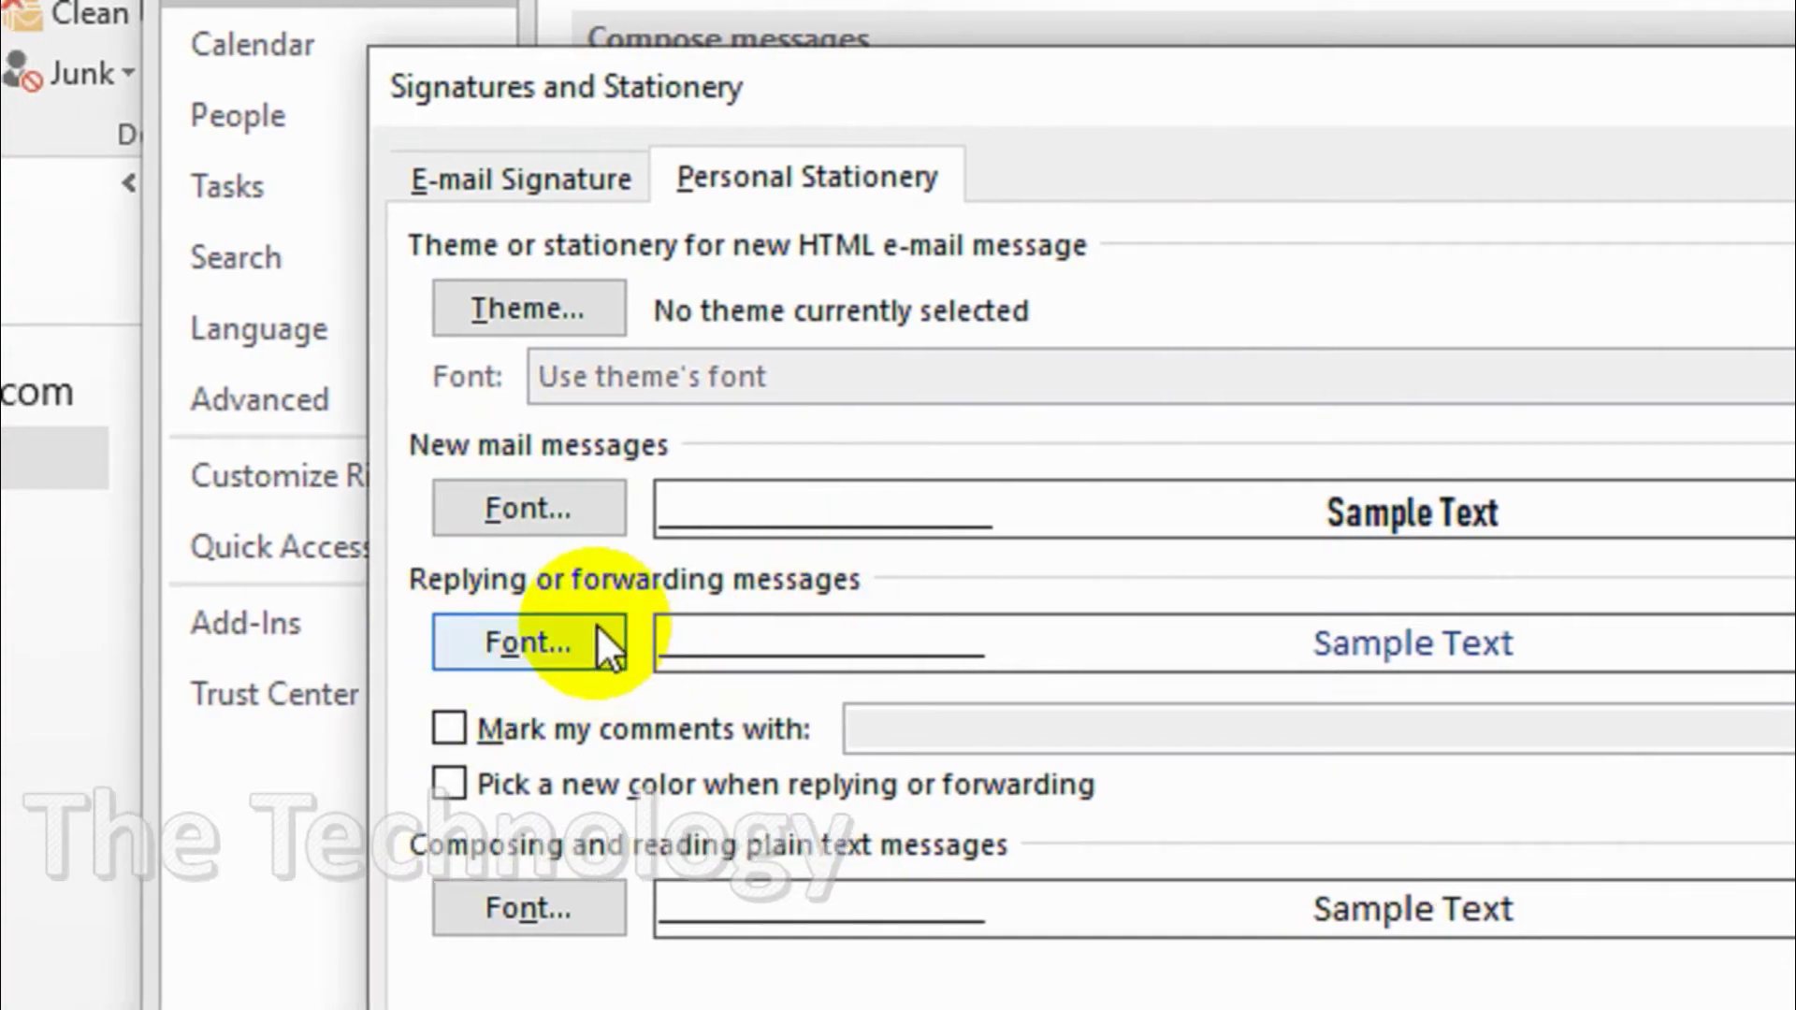
pyautogui.click(558, 509)
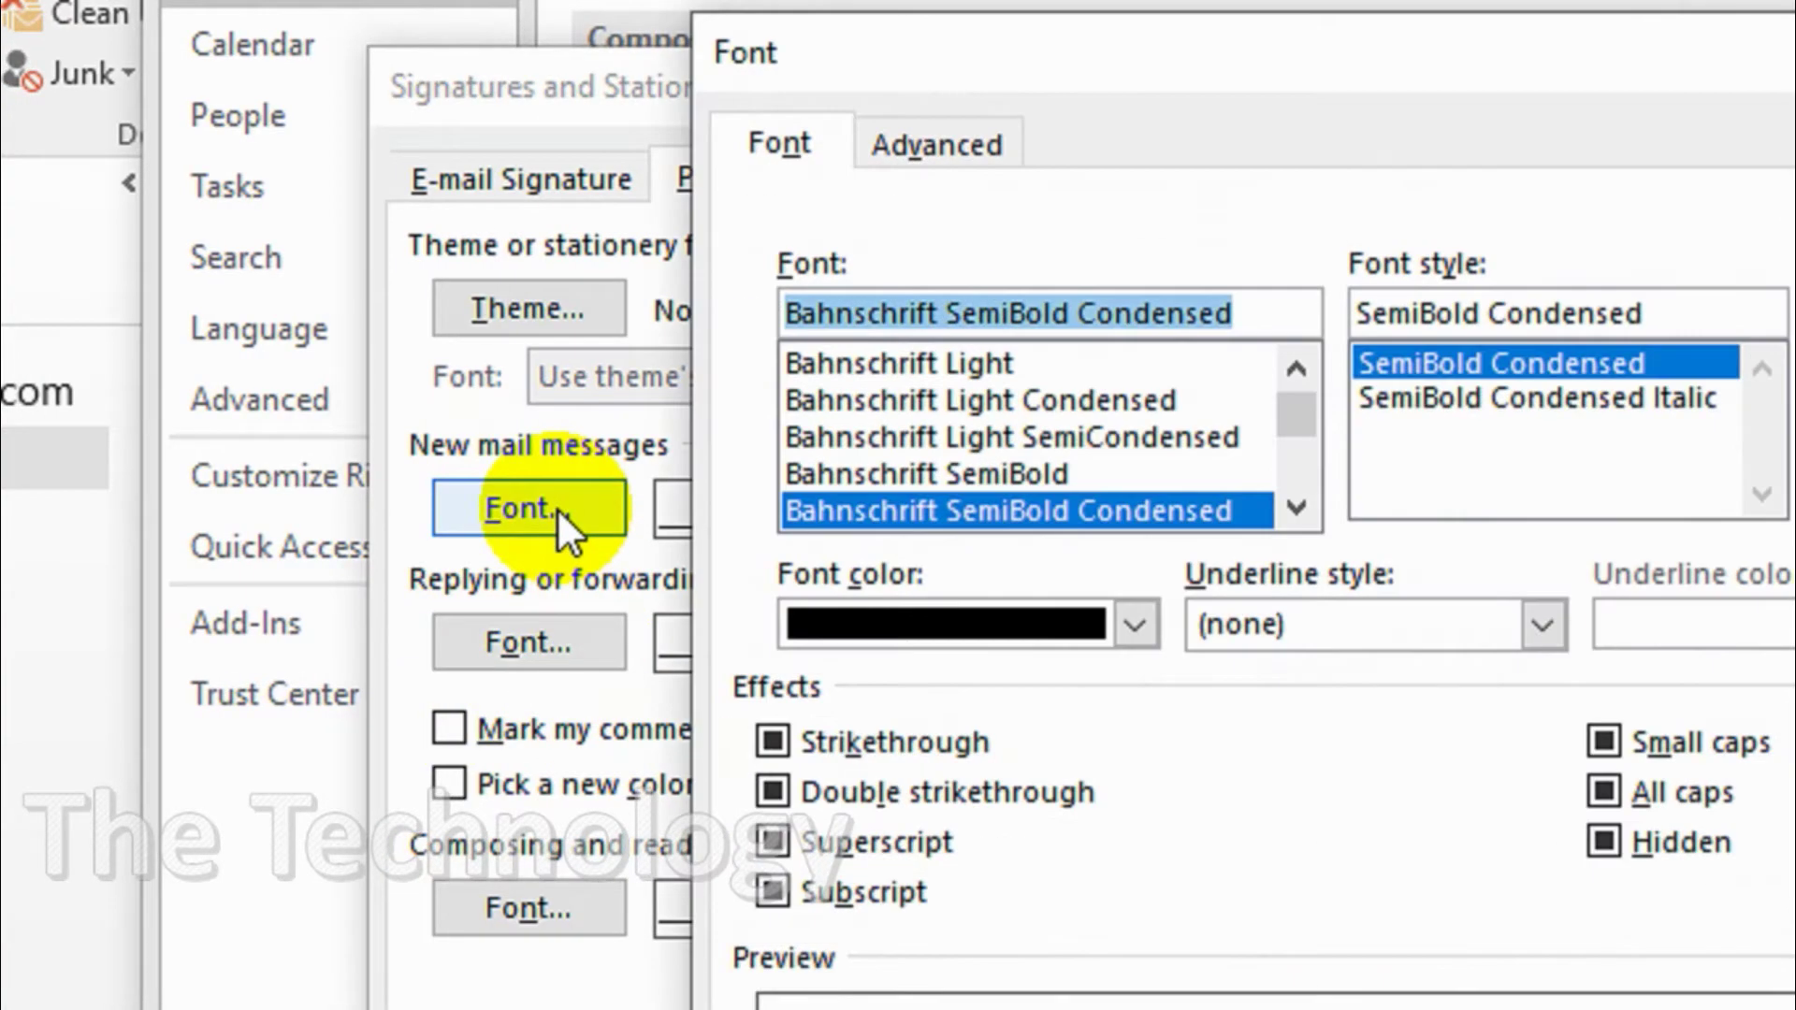
pyautogui.scroll(4, 1109, 407)
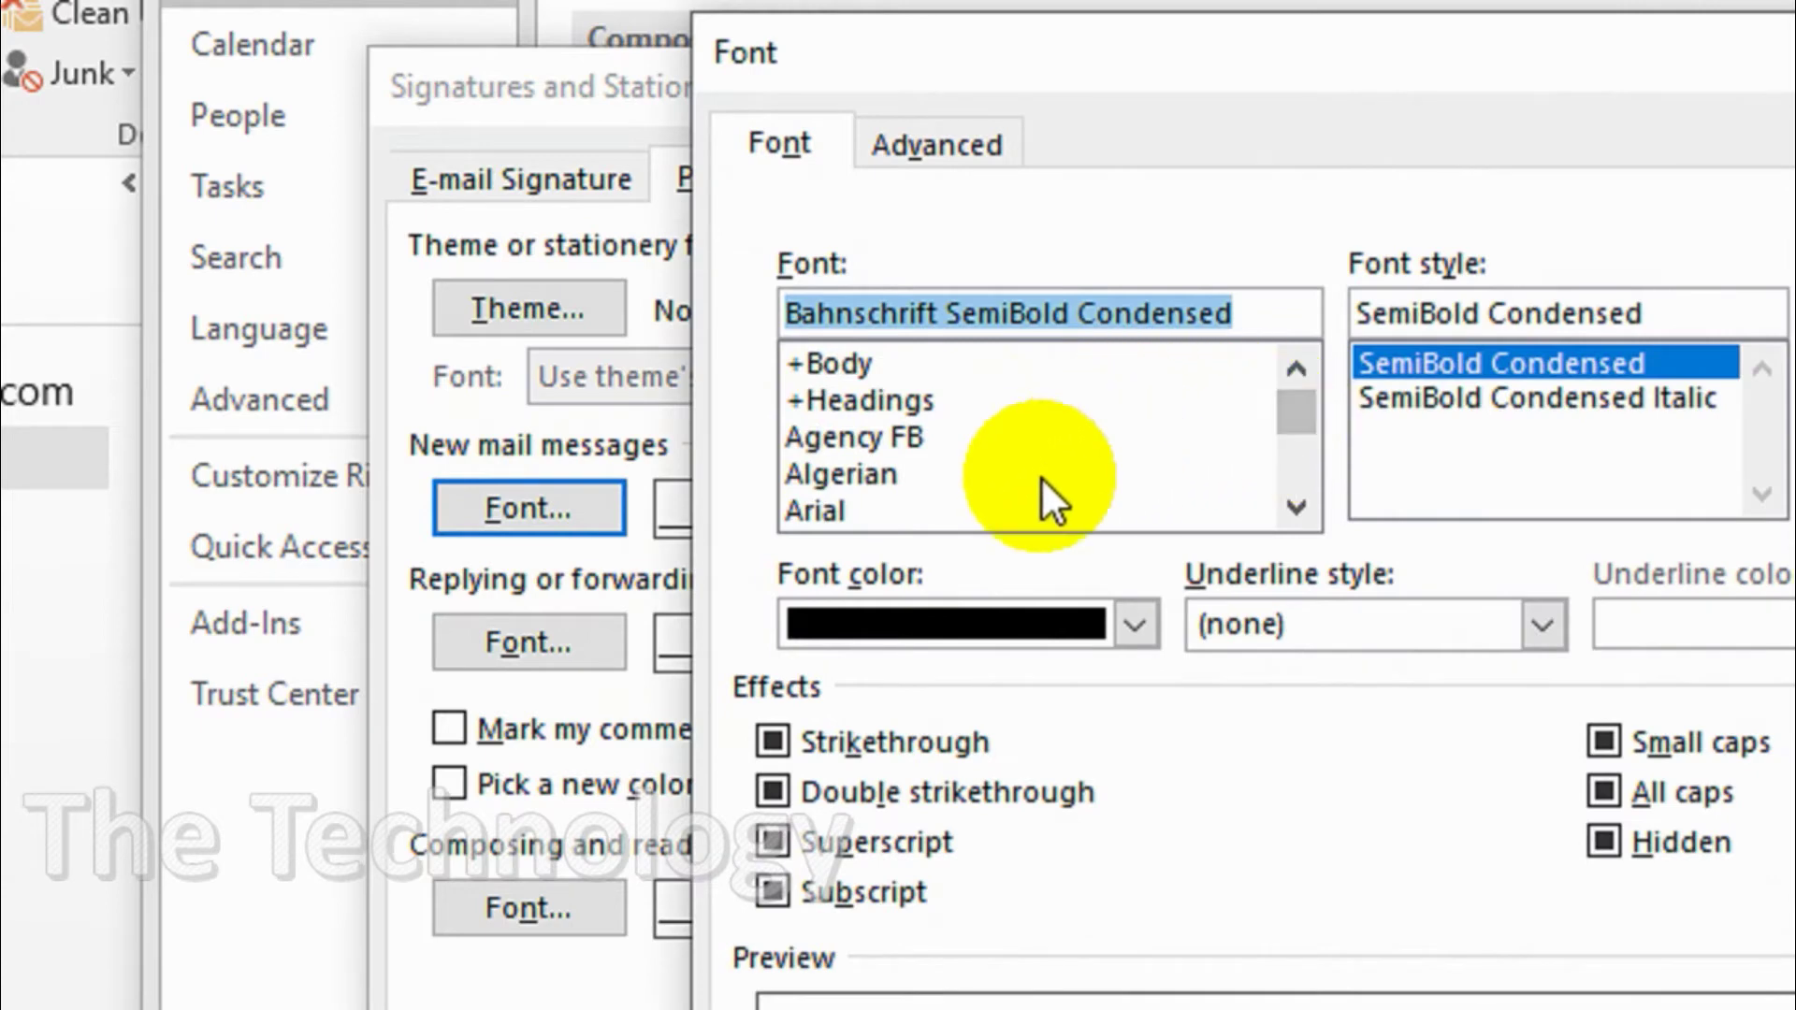
pyautogui.click(945, 475)
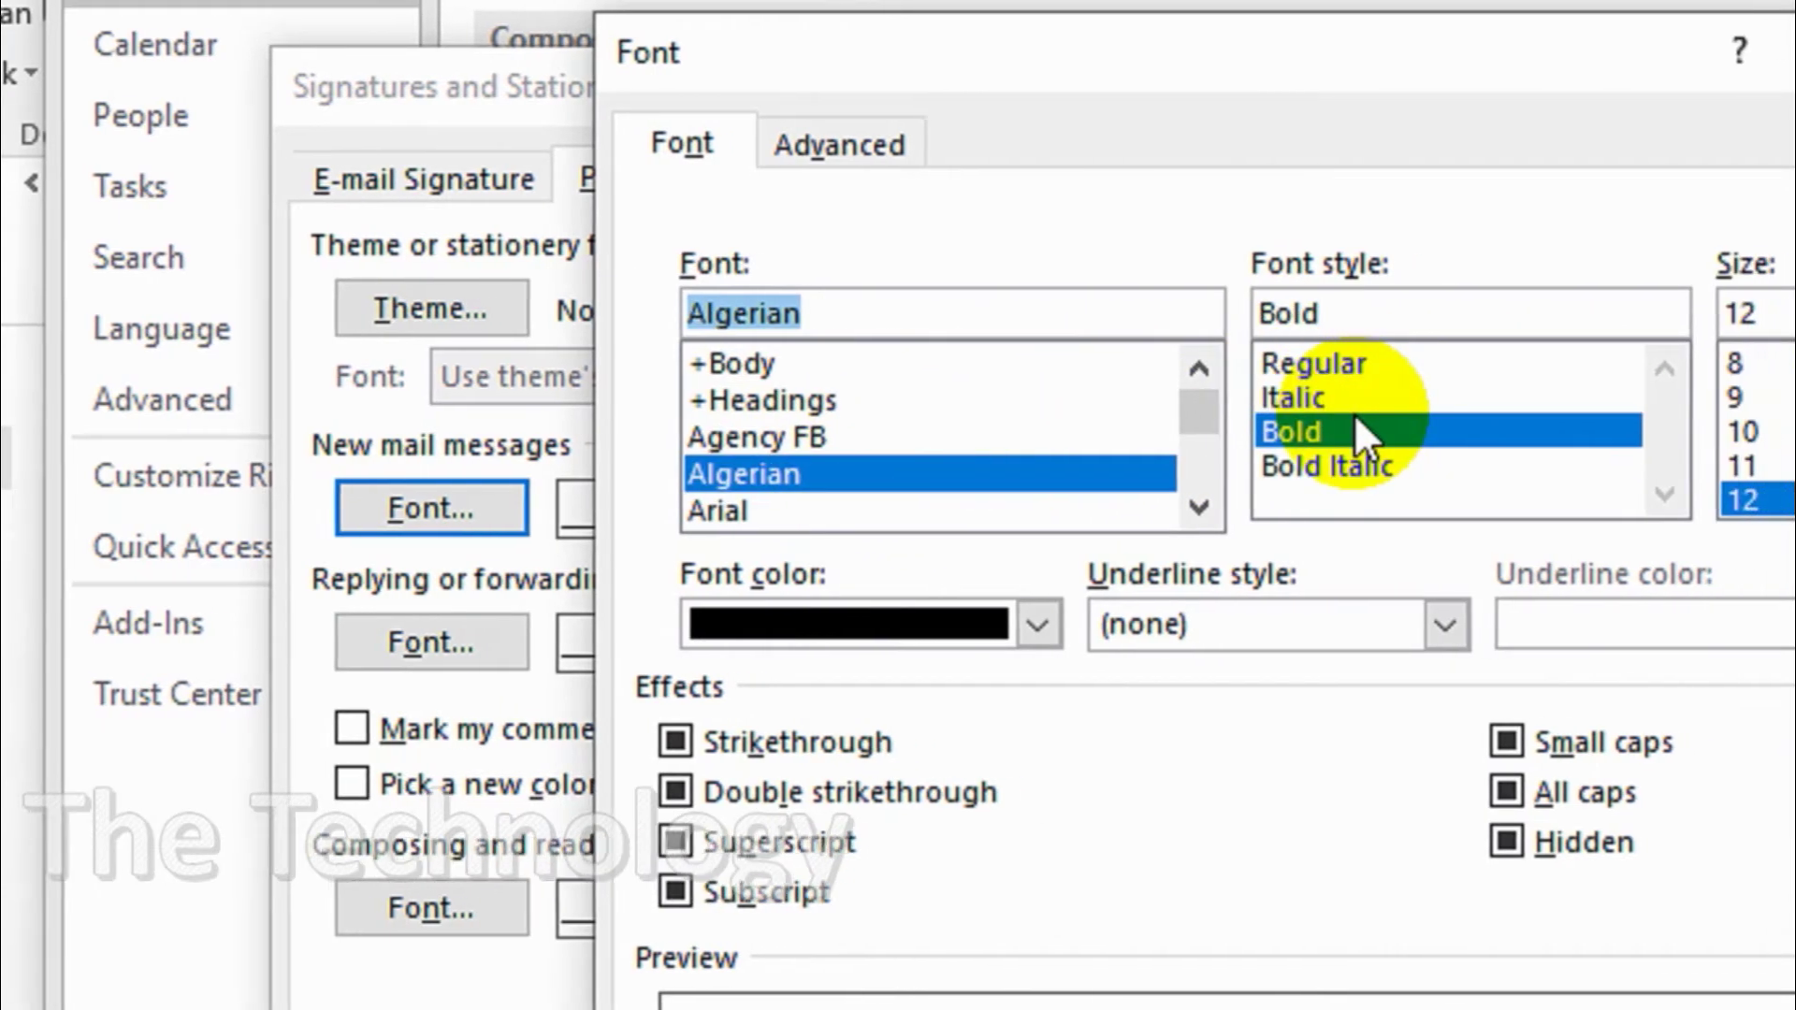
pyautogui.click(1447, 365)
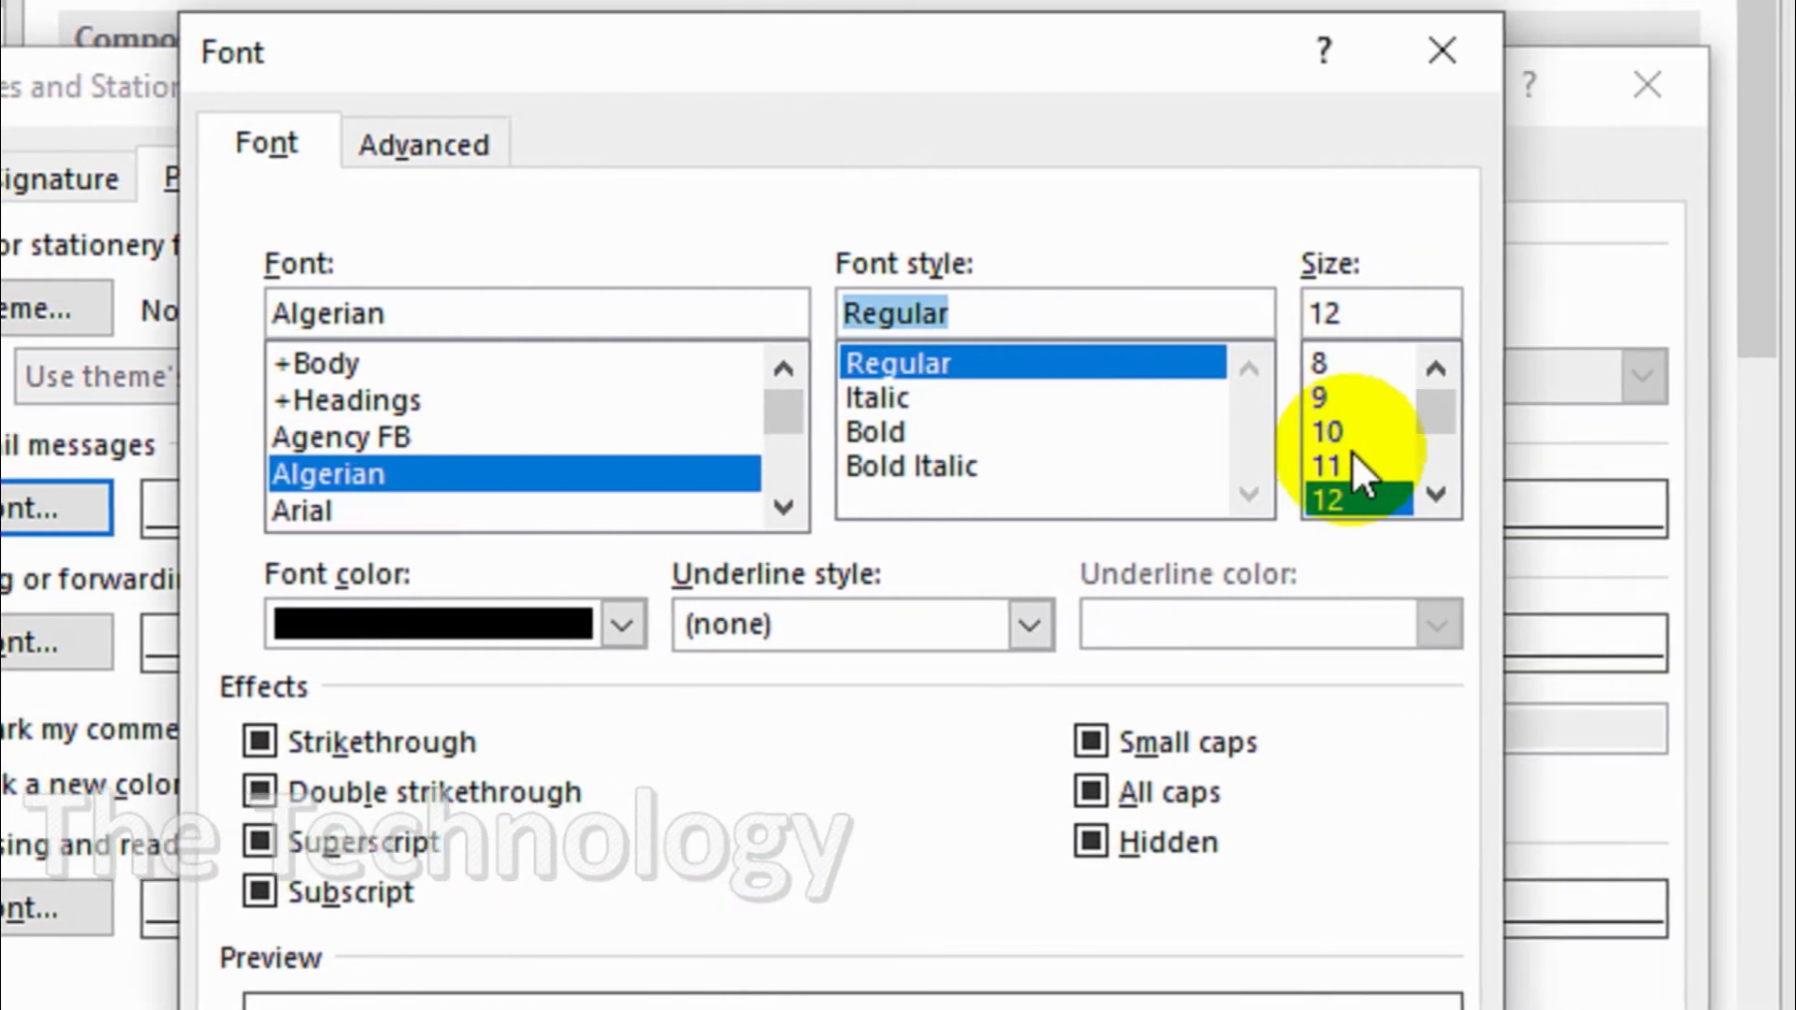
pyautogui.click(1350, 464)
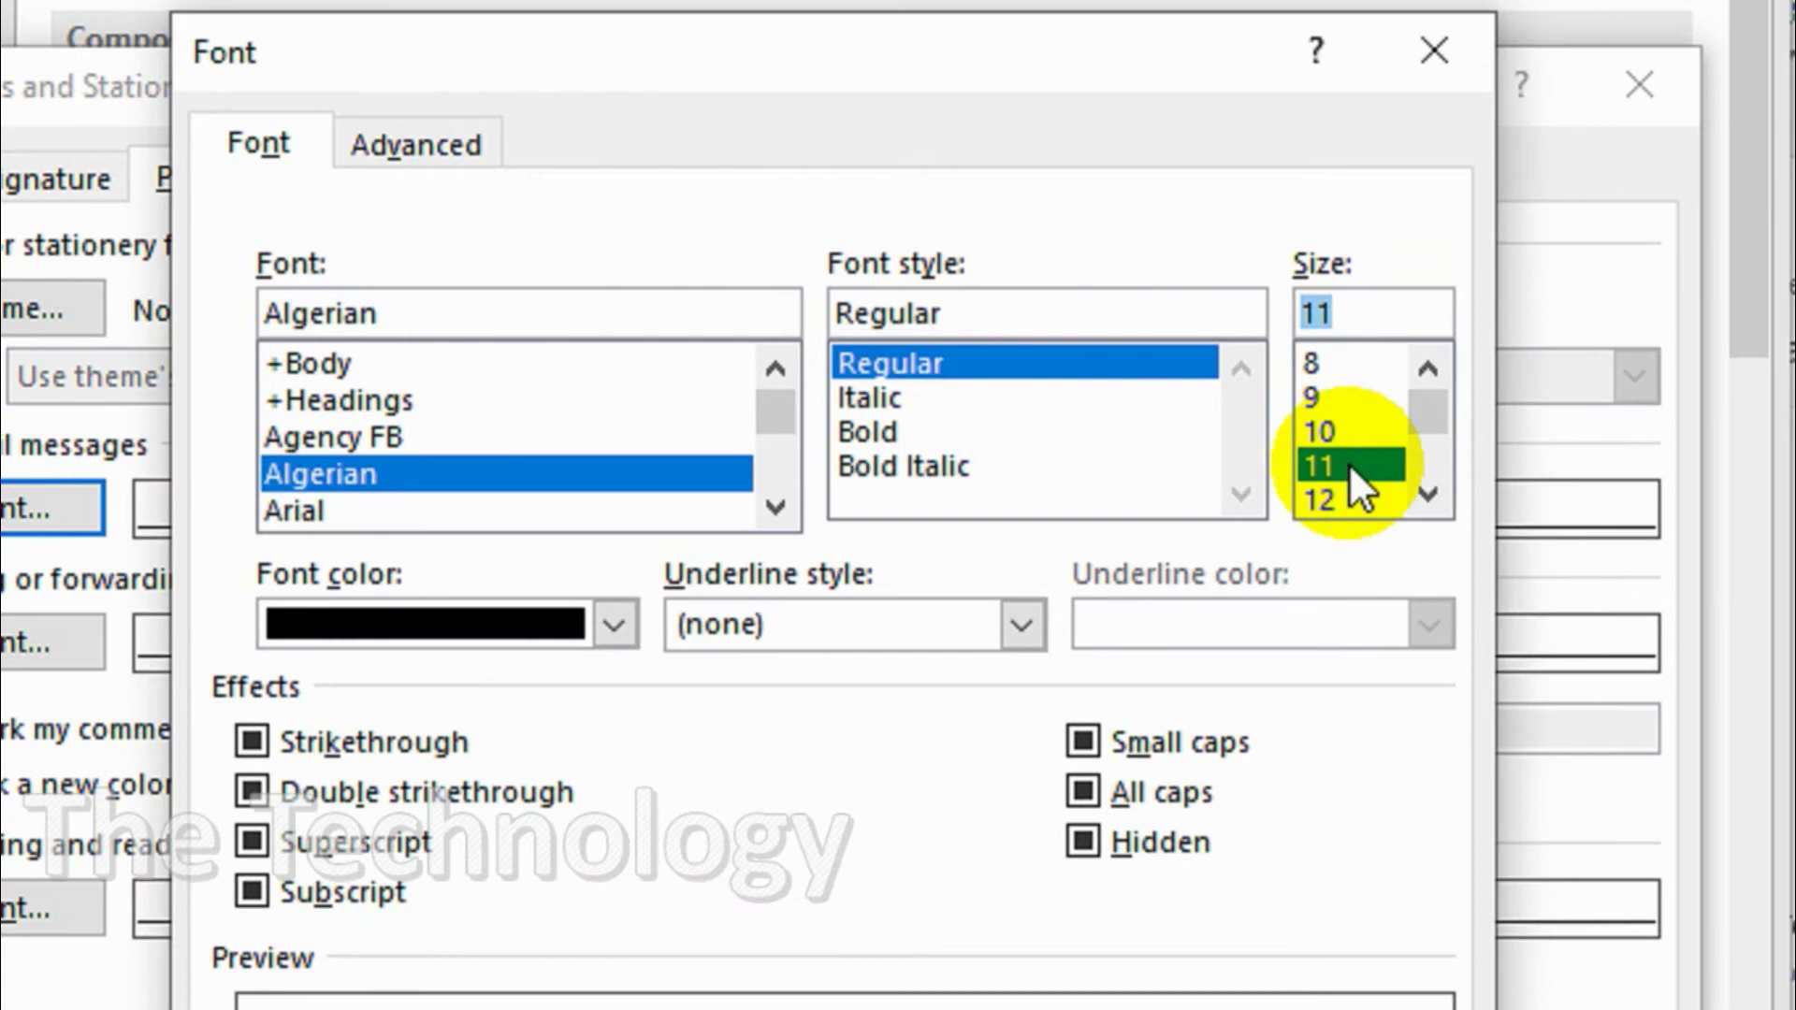
pyautogui.click(562, 627)
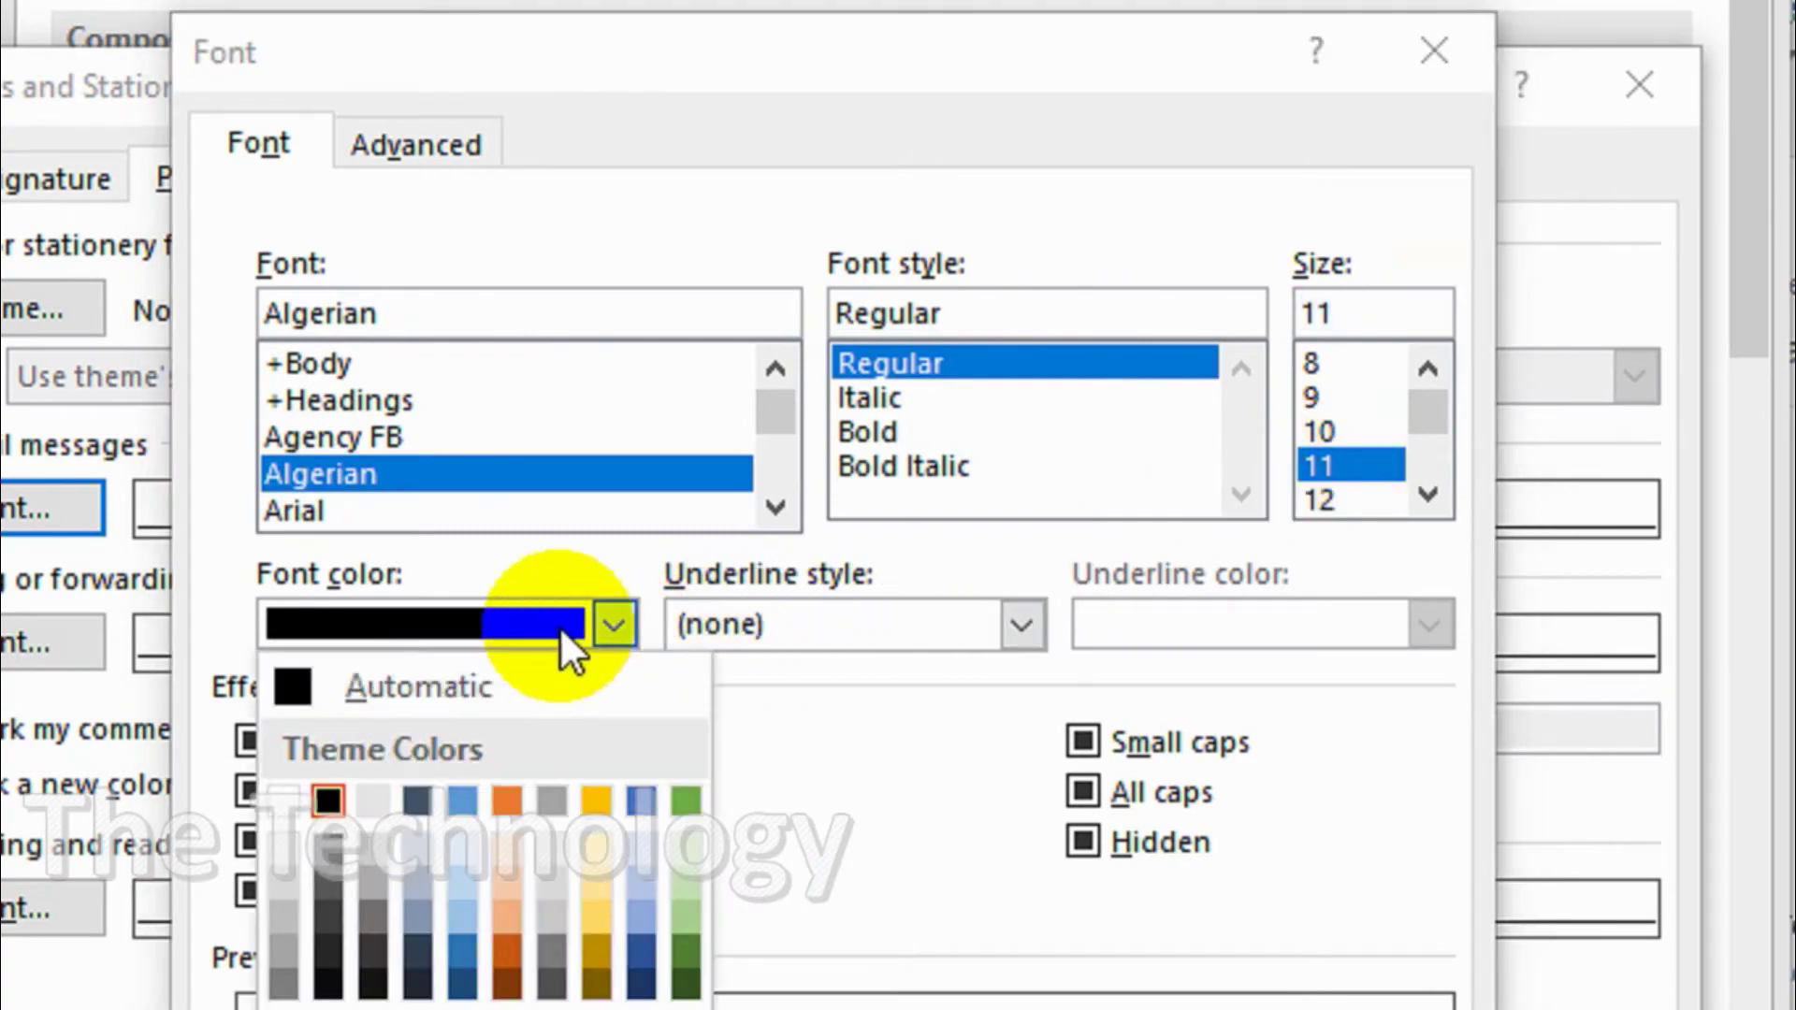
pyautogui.click(560, 625)
pyautogui.click(1177, 758)
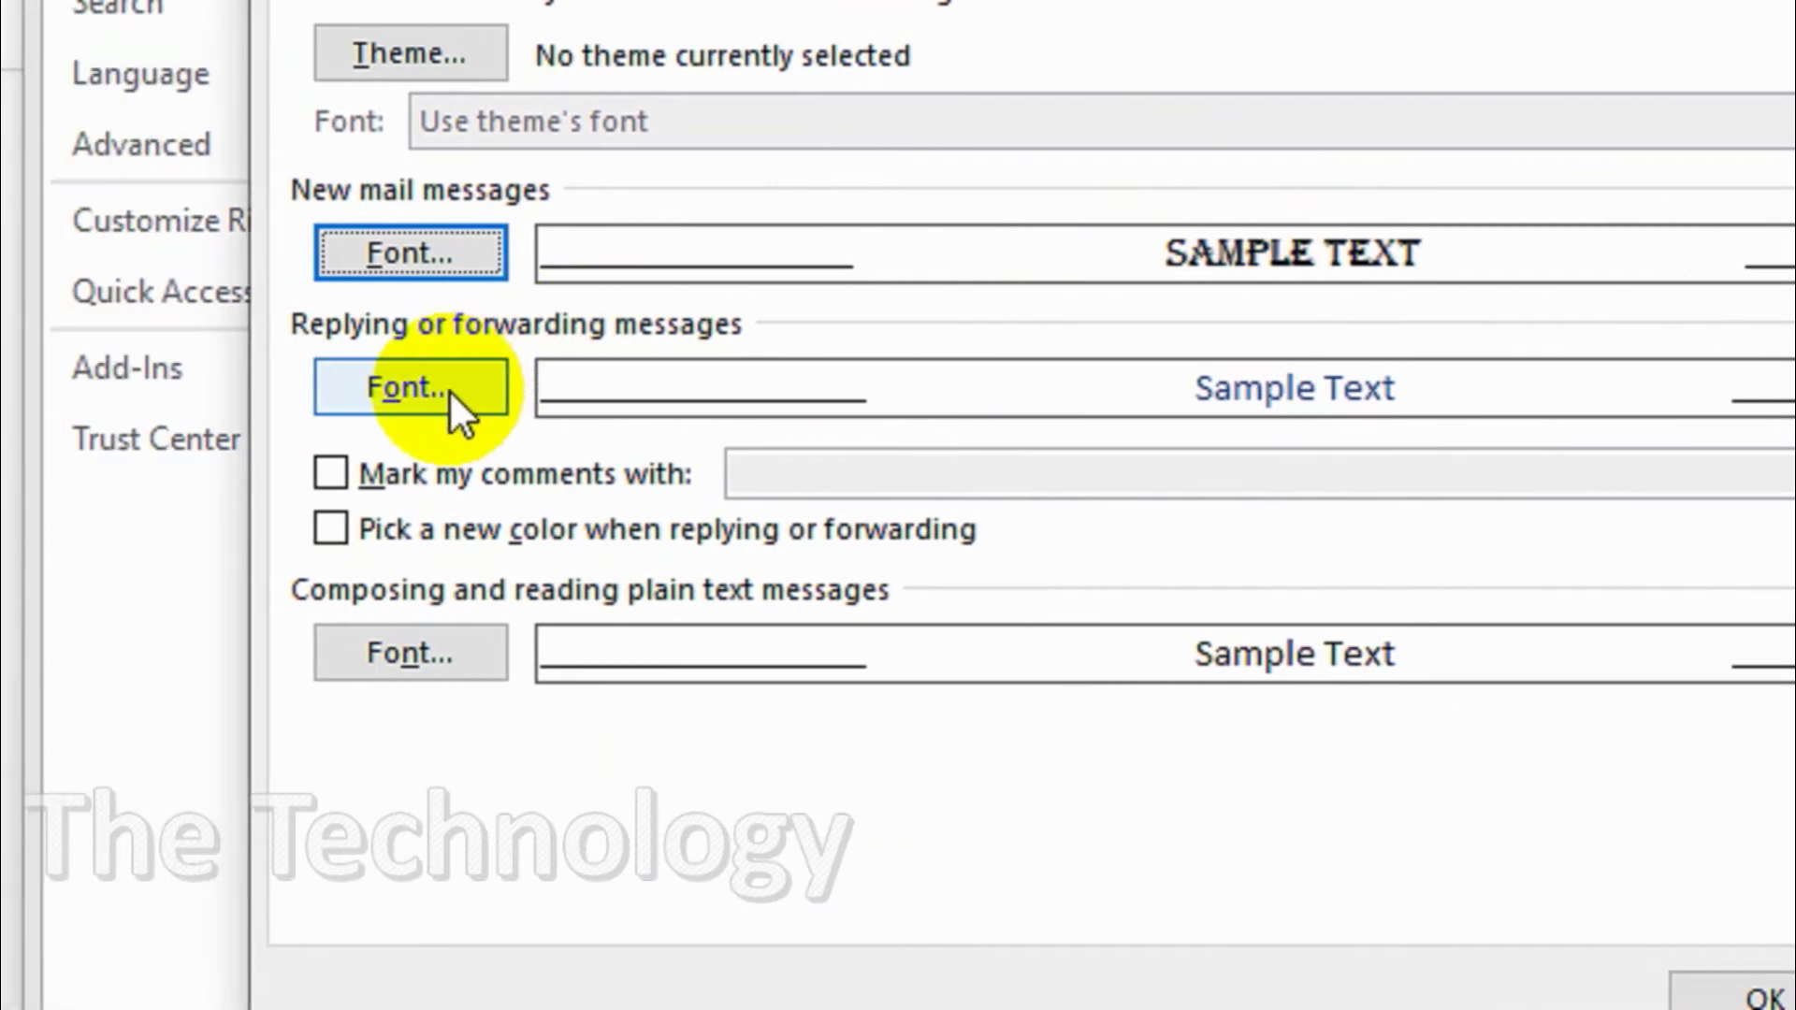
# Set the reply/forward font to Algerian, Regular, 11 with black colour
pyautogui.click(449, 388)
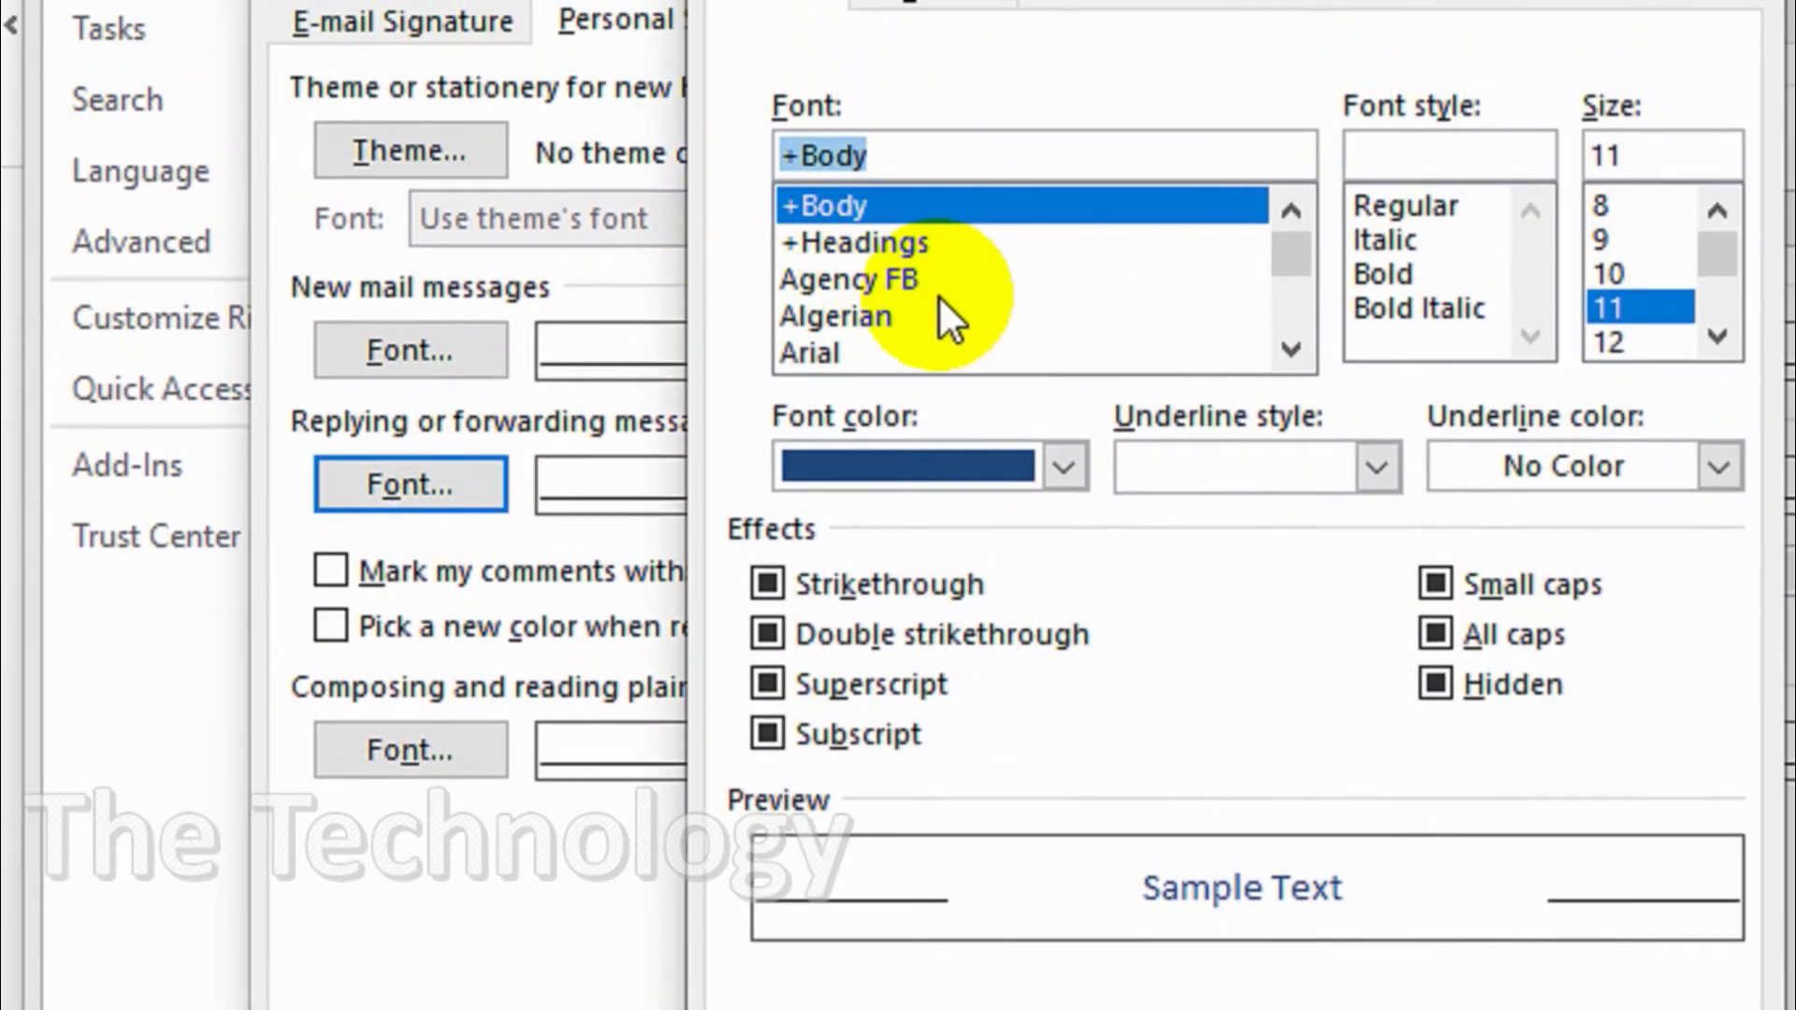
pyautogui.click(939, 308)
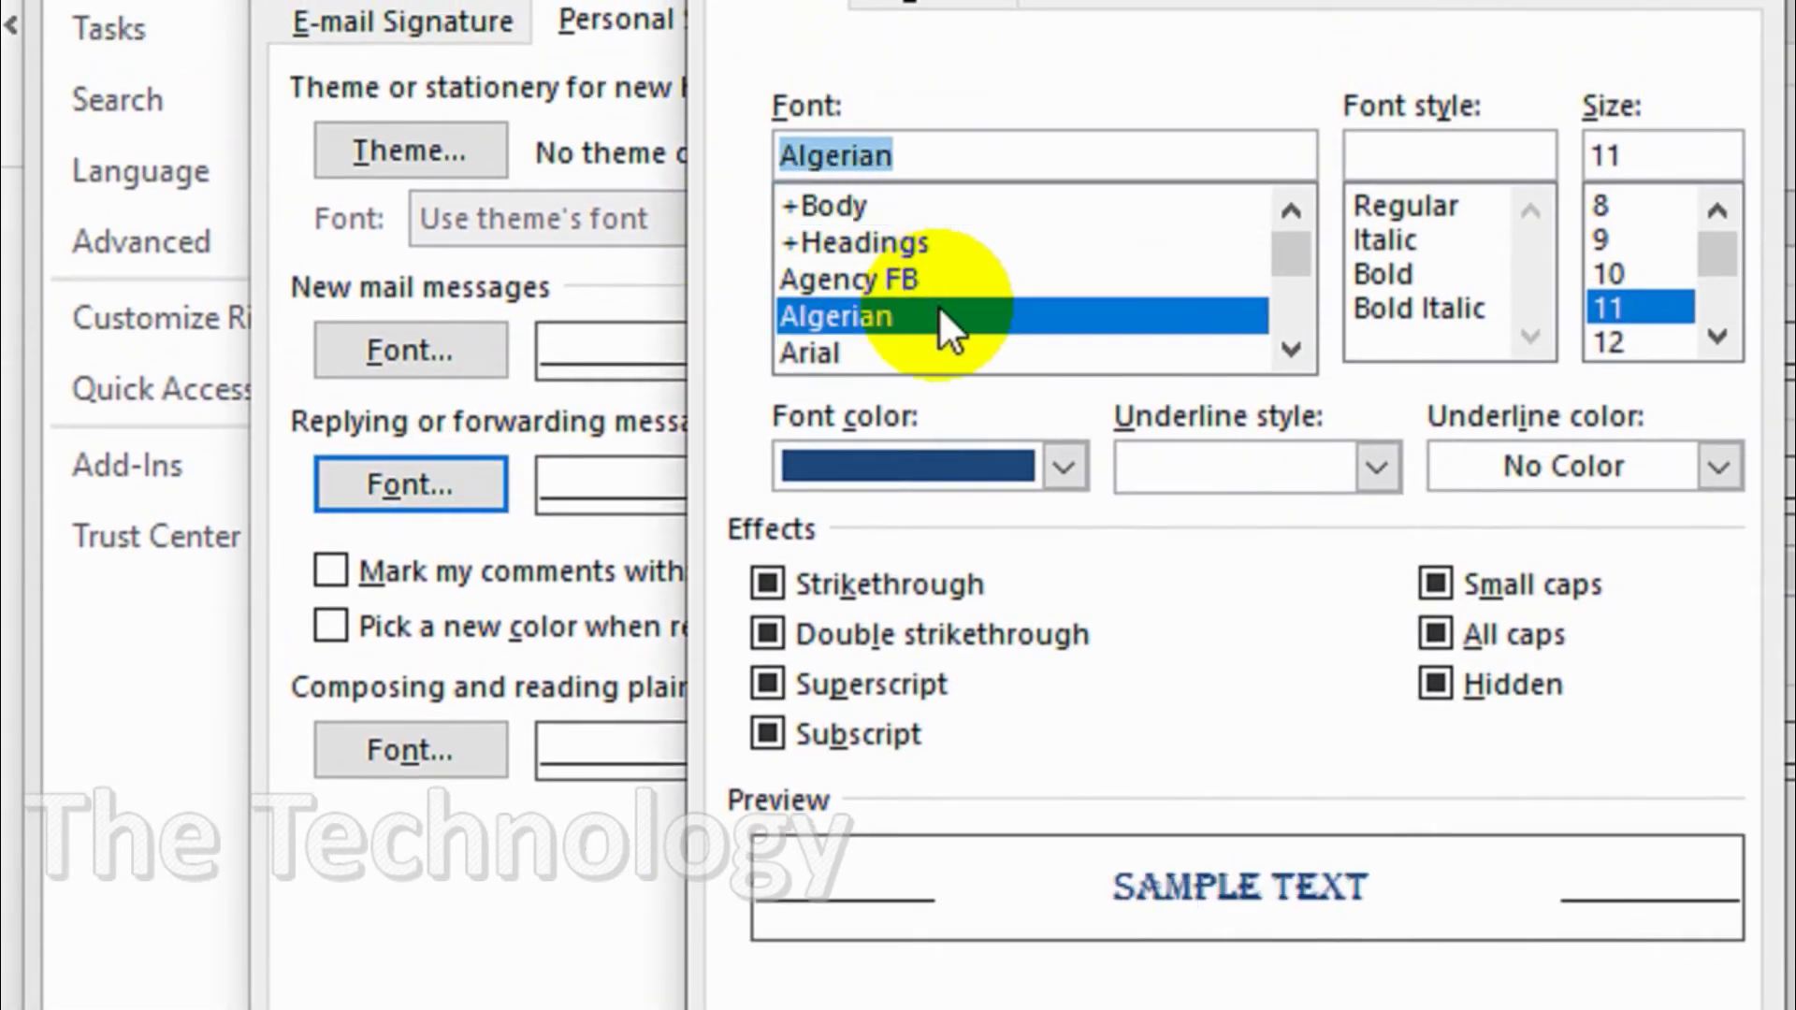
pyautogui.click(1352, 267)
pyautogui.click(1366, 351)
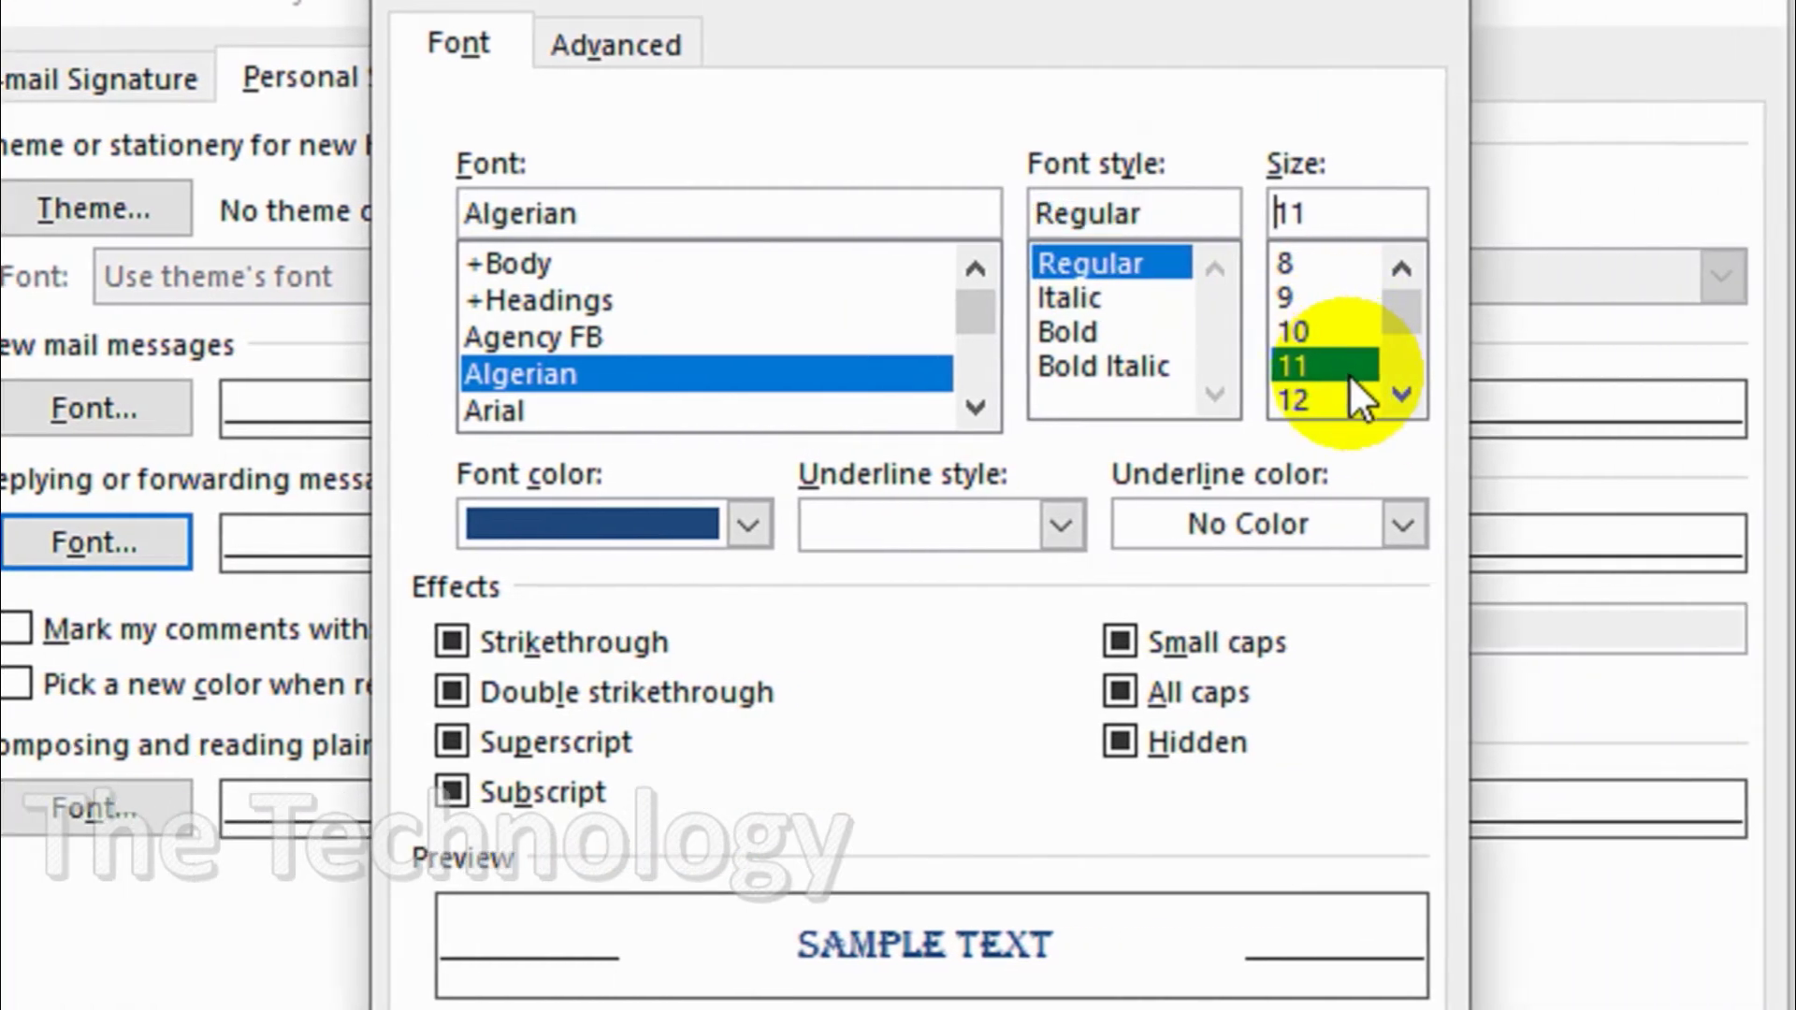
pyautogui.click(662, 533)
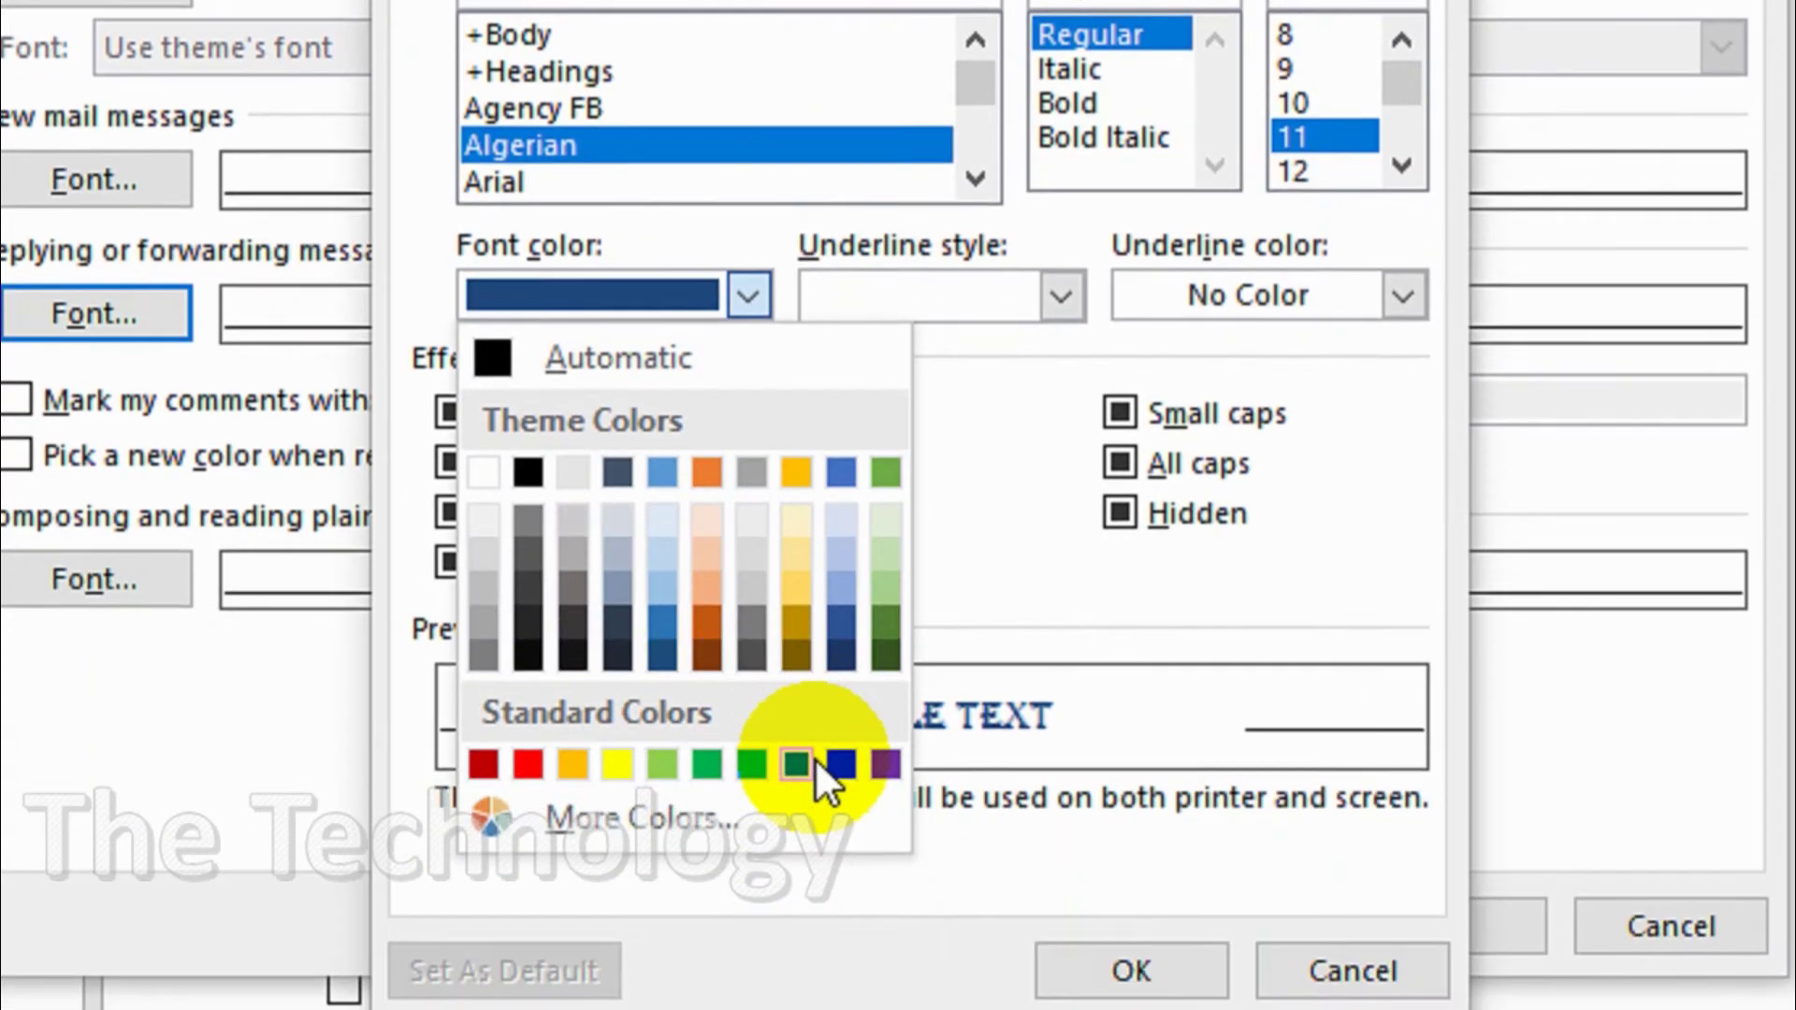
pyautogui.click(556, 474)
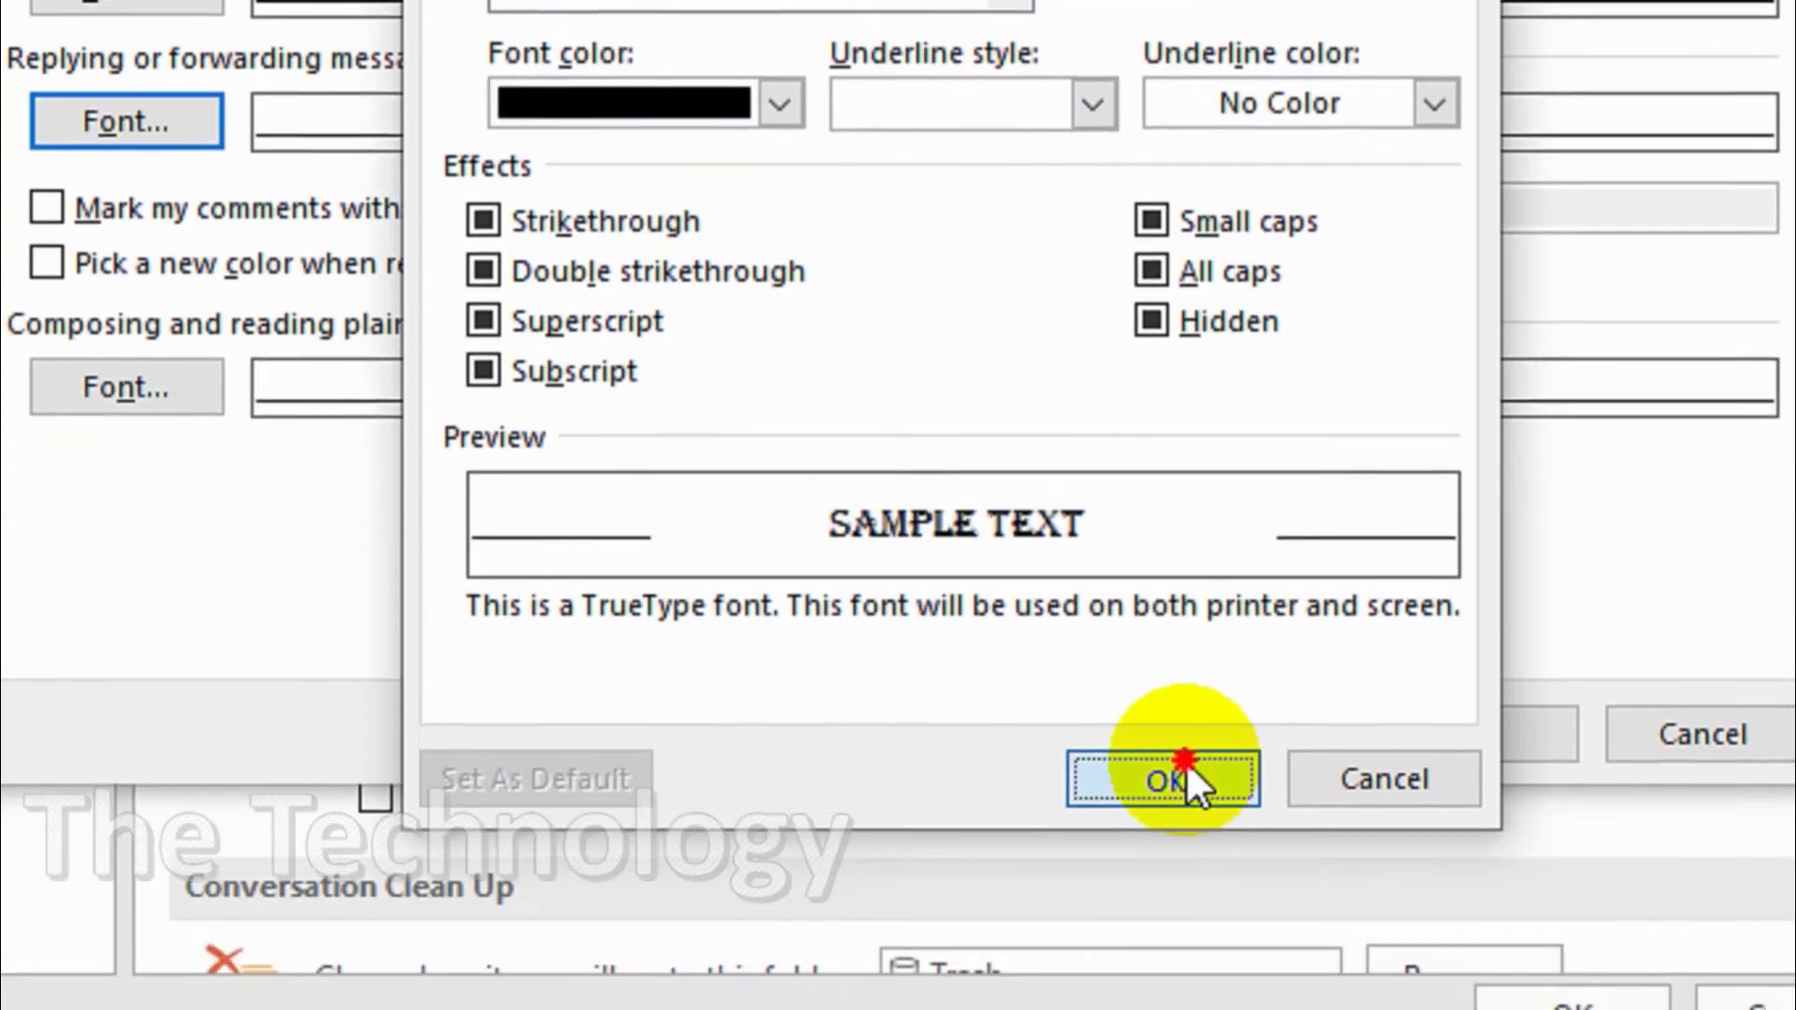
pyautogui.click(1179, 971)
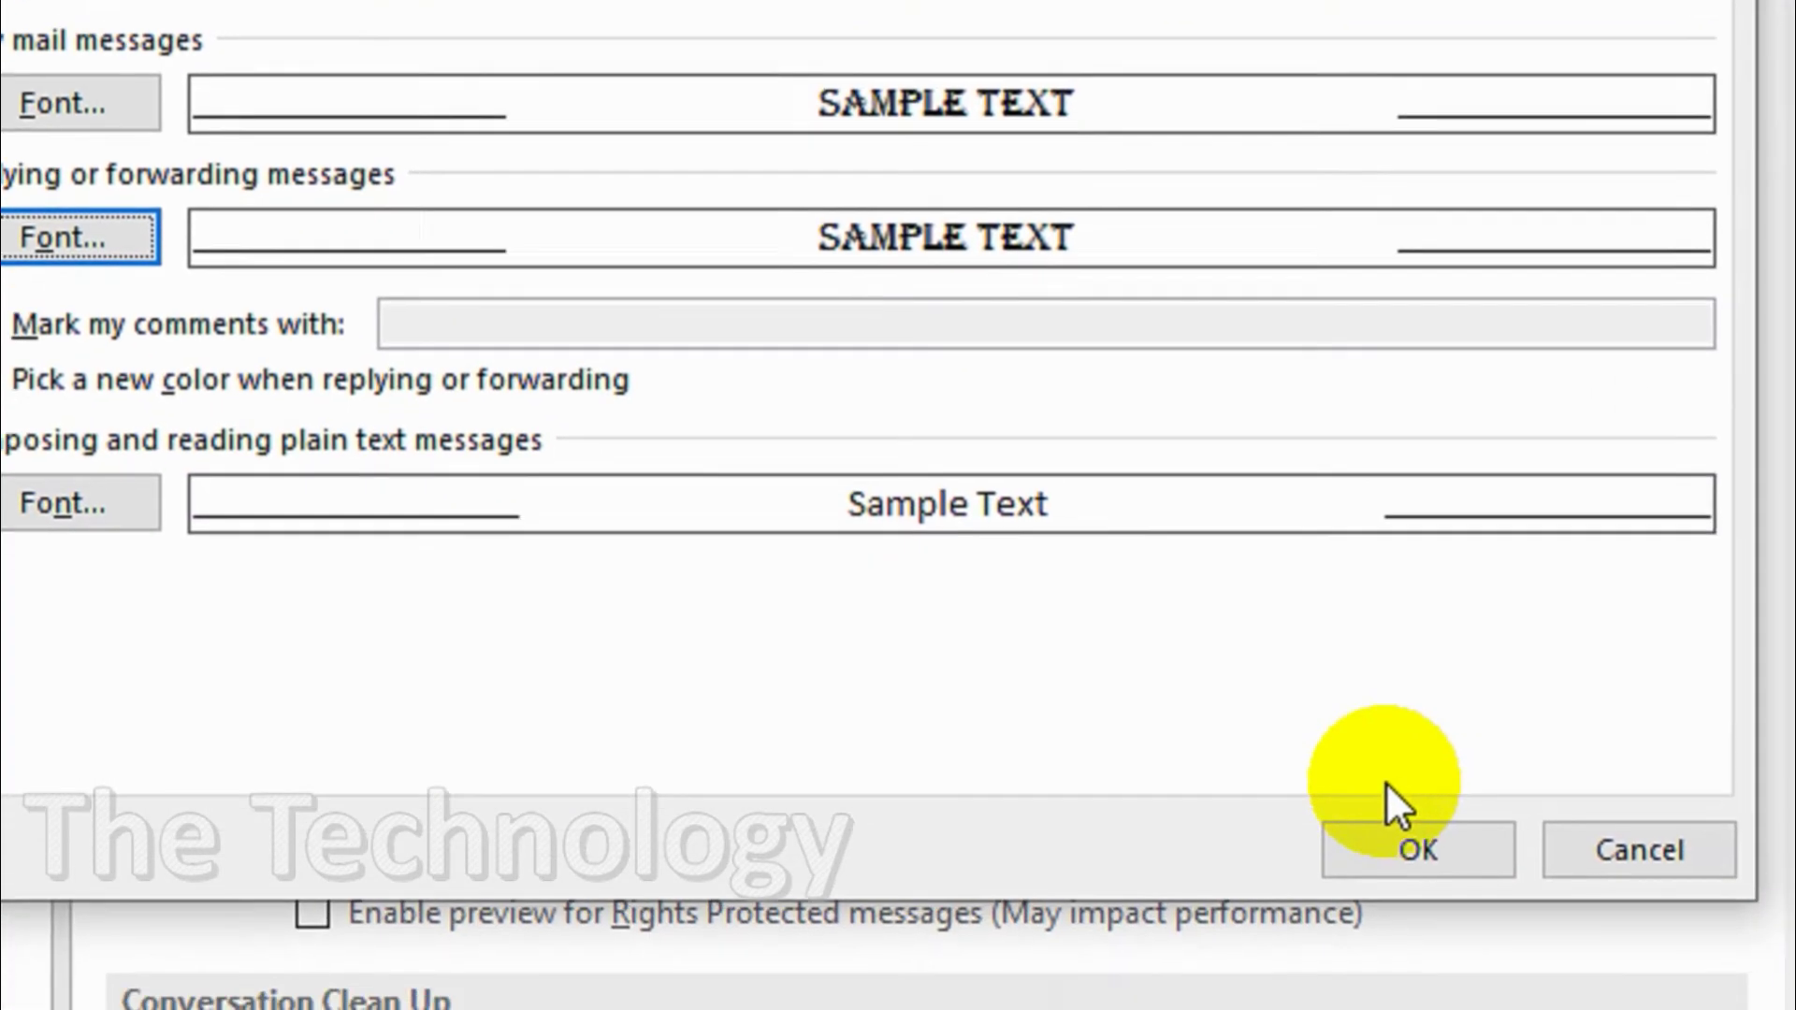
# Save the options, test a new email showing Algerian 11 text, and discard it
pyautogui.click(1352, 769)
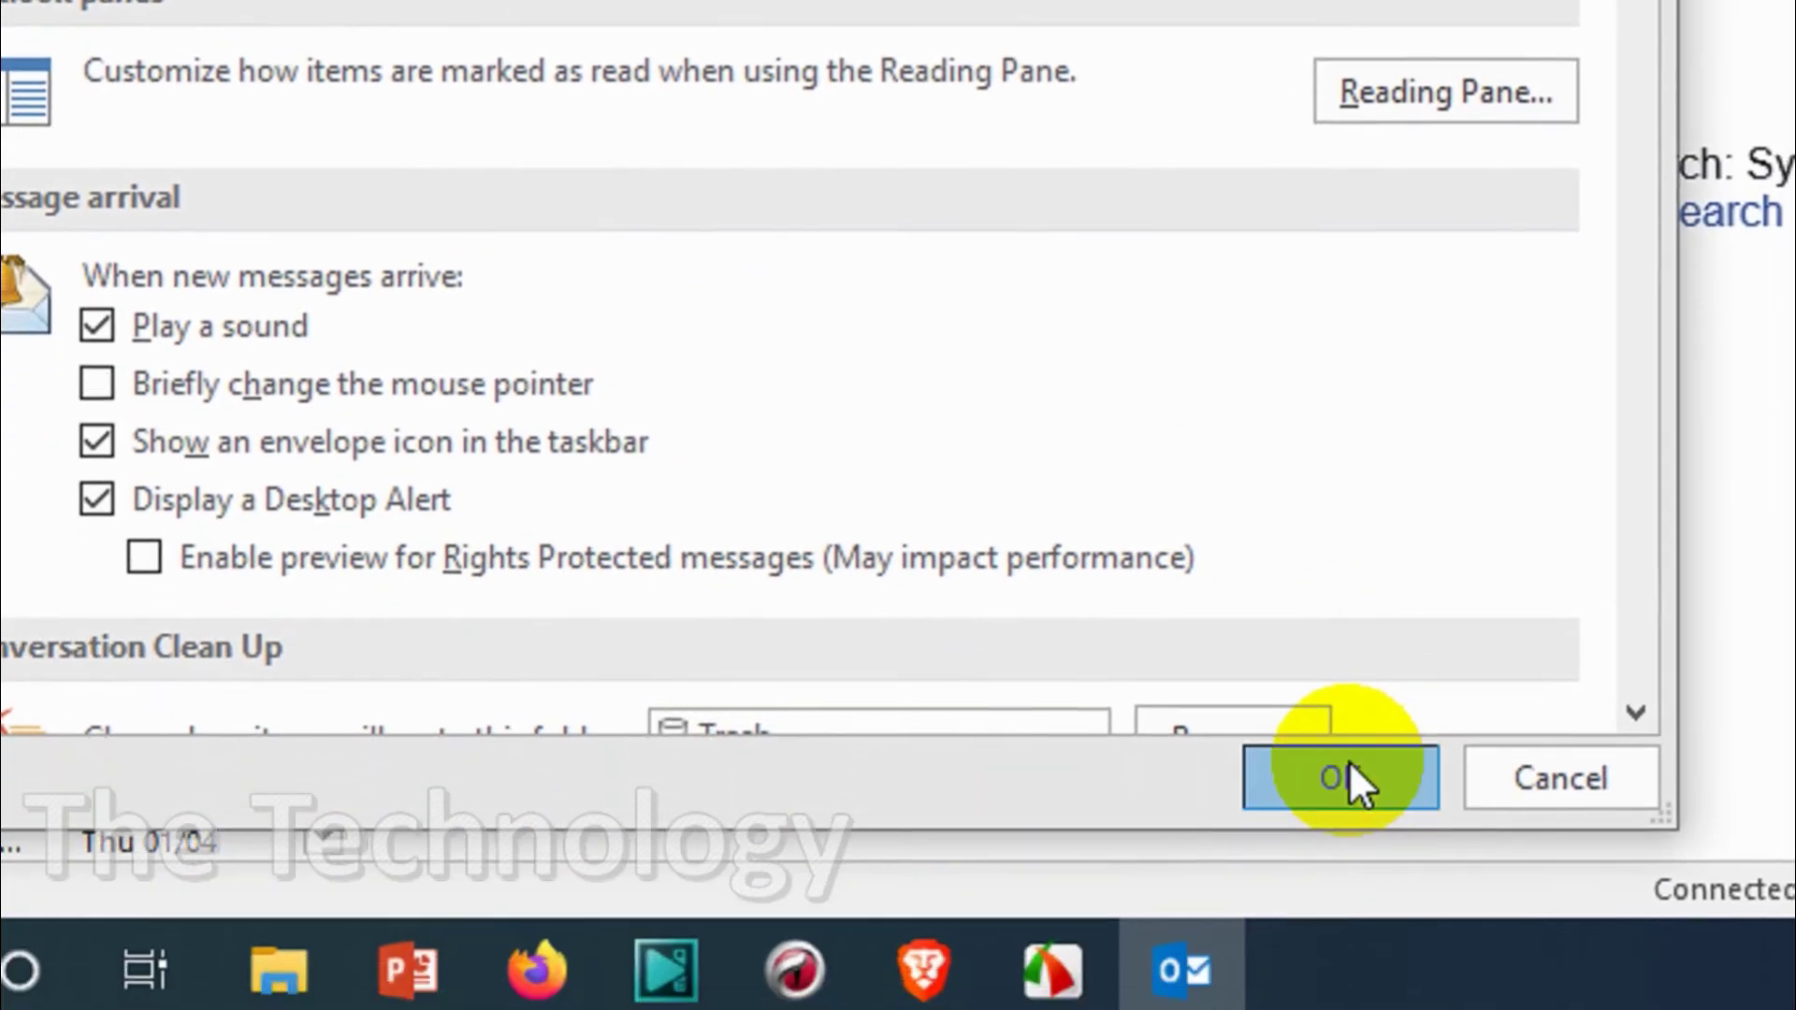
pyautogui.click(1352, 779)
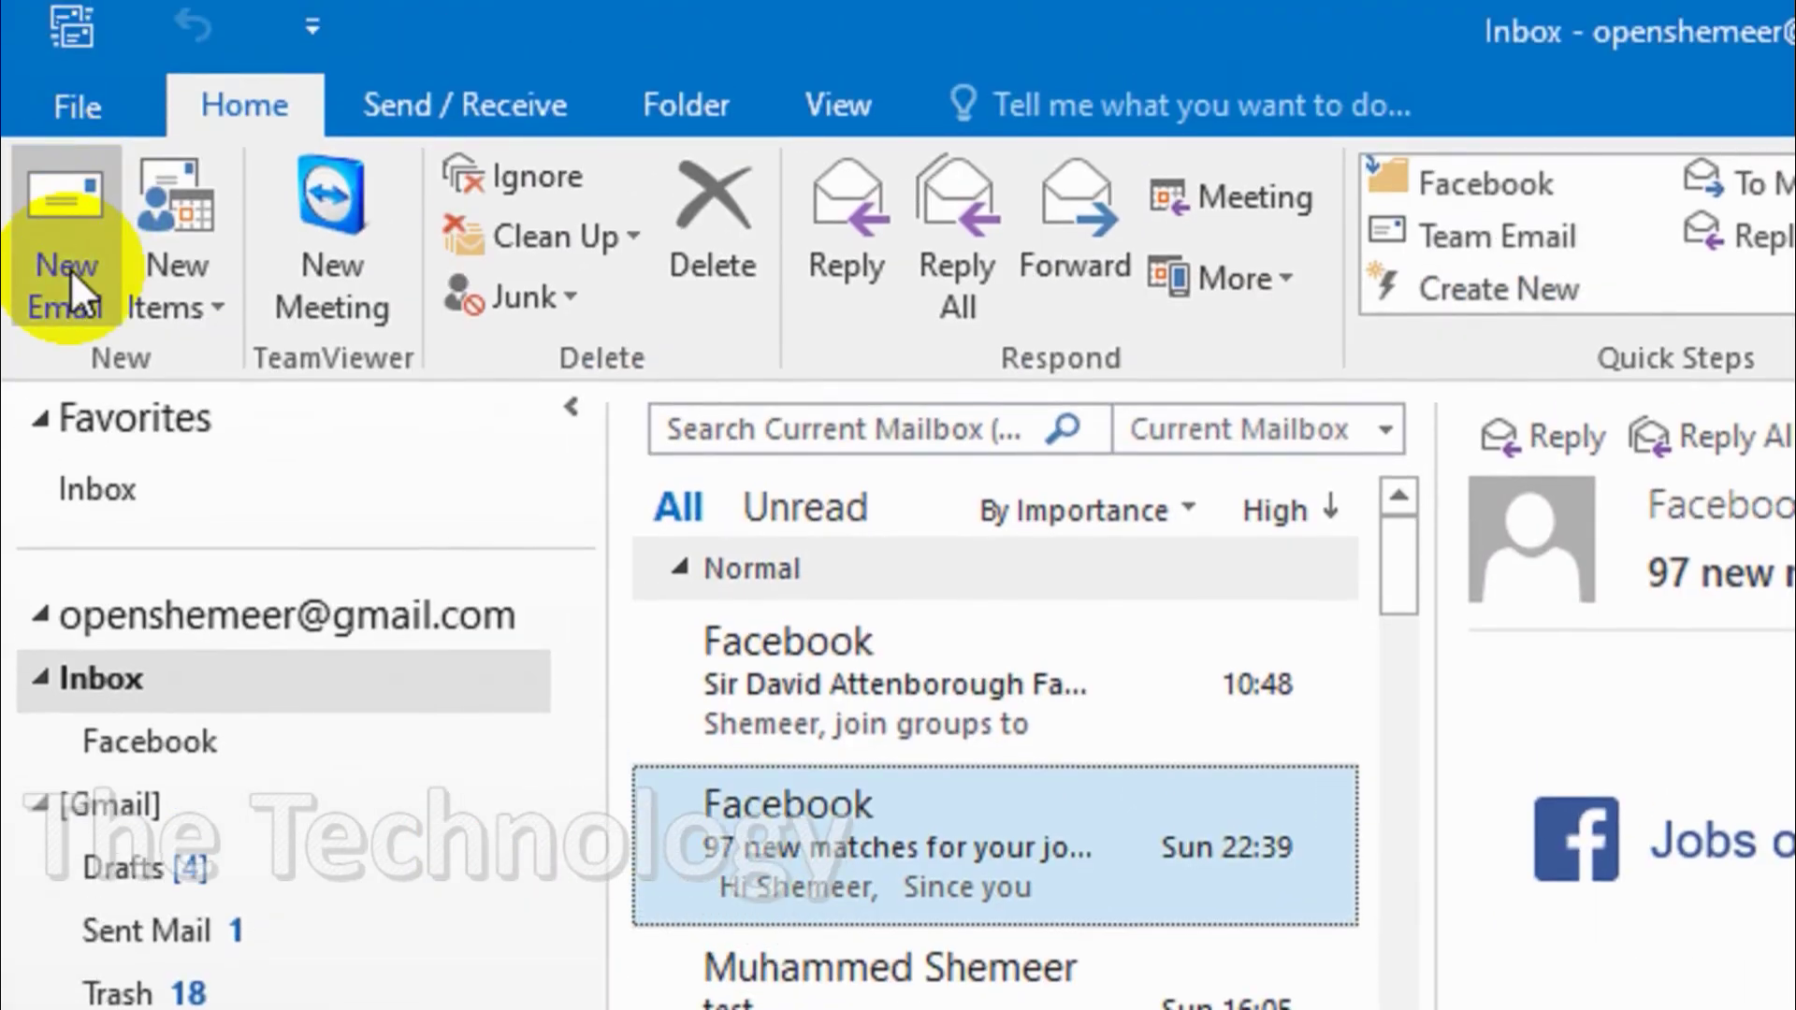
pyautogui.click(70, 267)
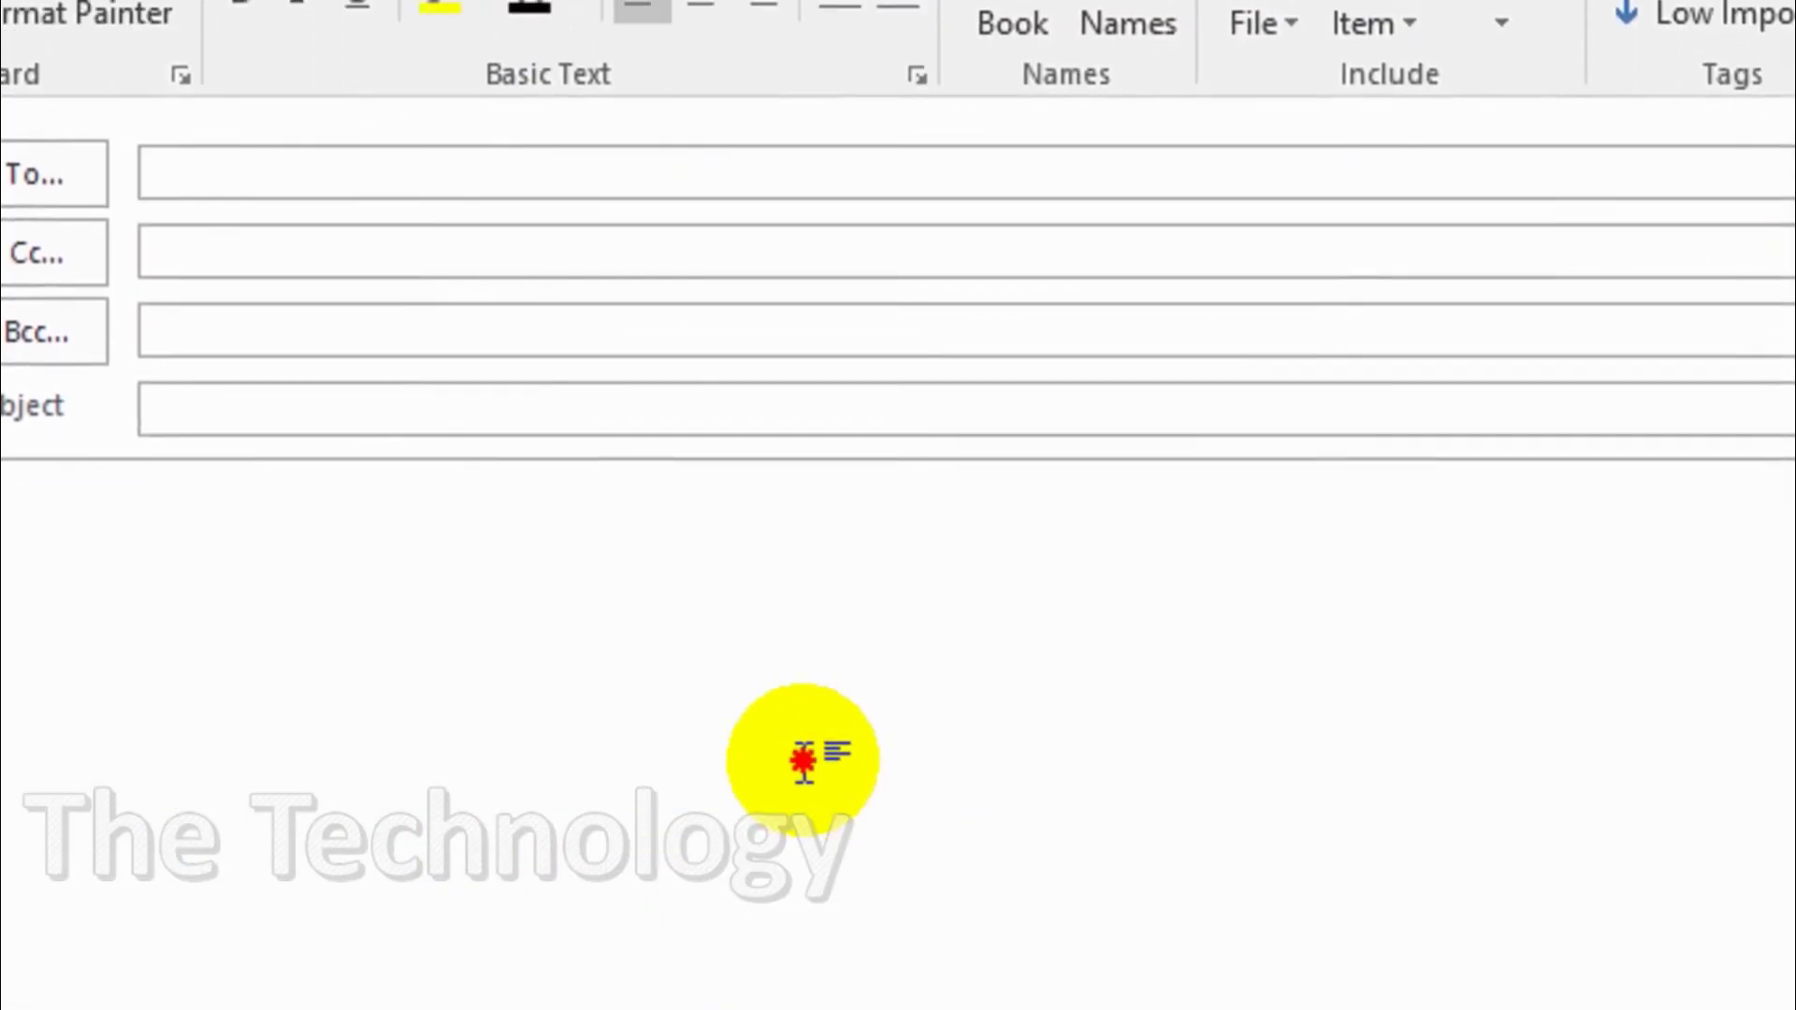
pyautogui.write('HJGFHGDXCGV')
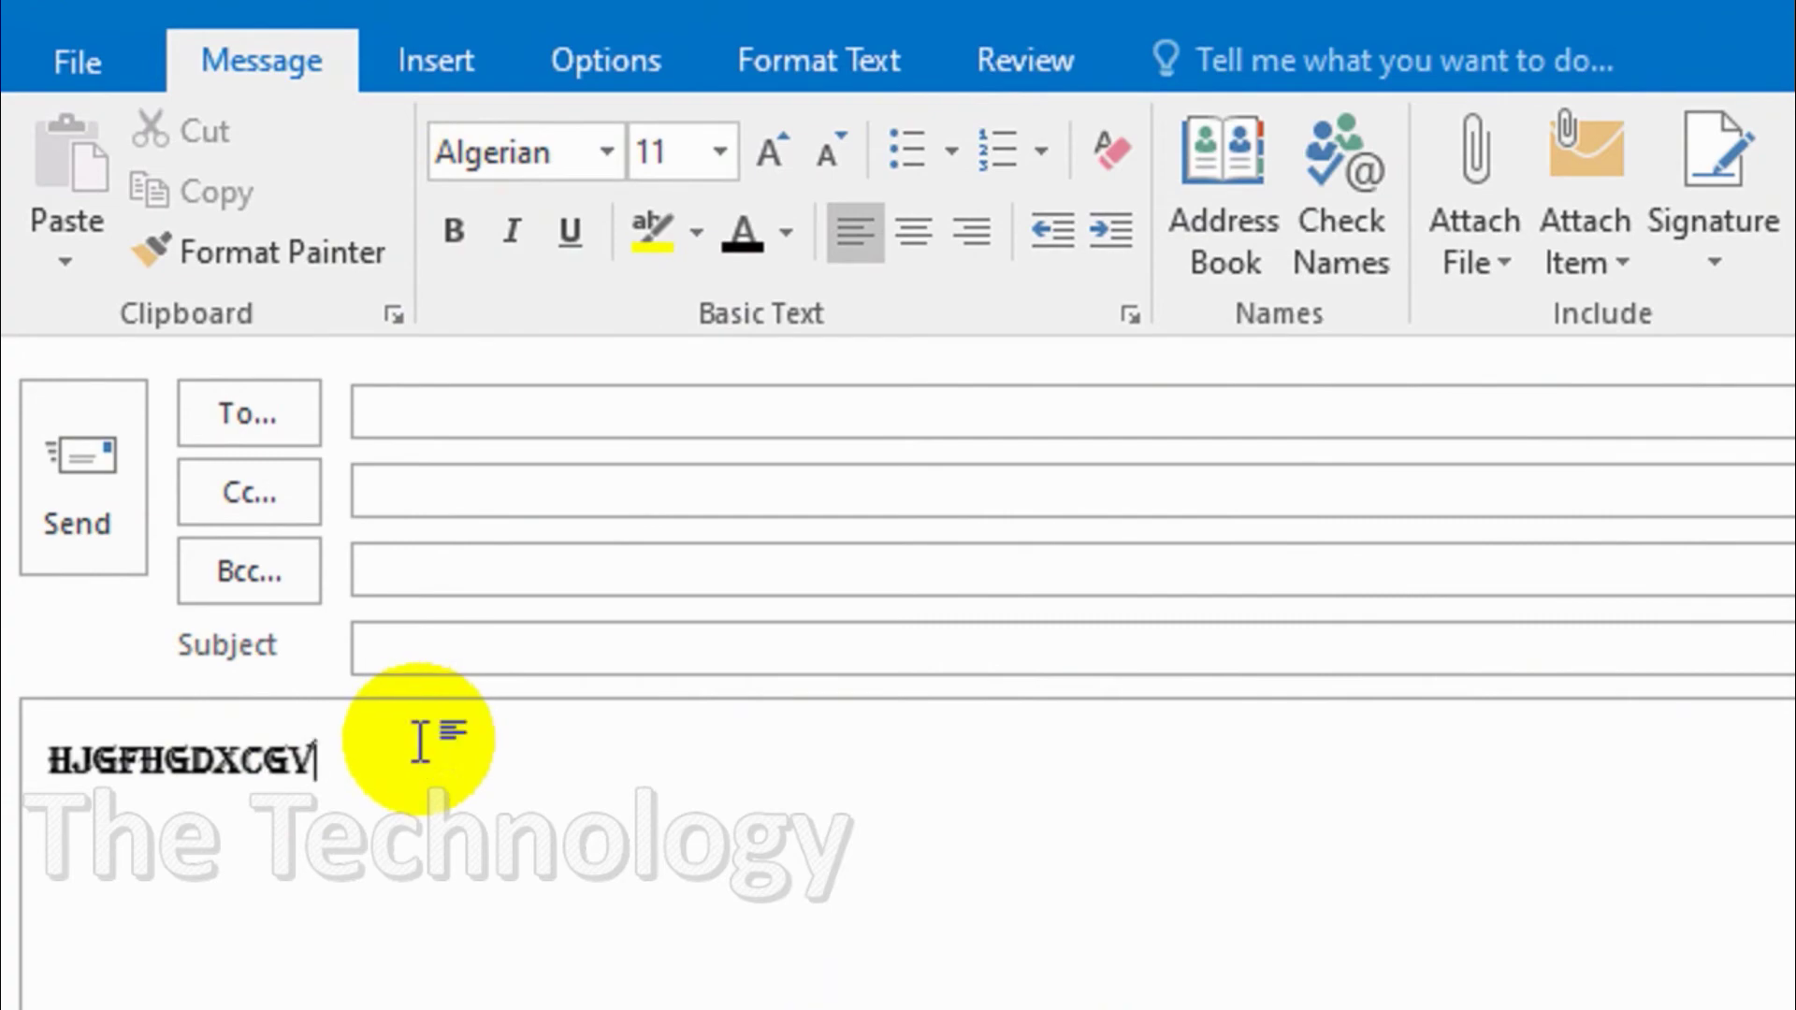
pyautogui.click(401, 819)
pyautogui.click(1741, 40)
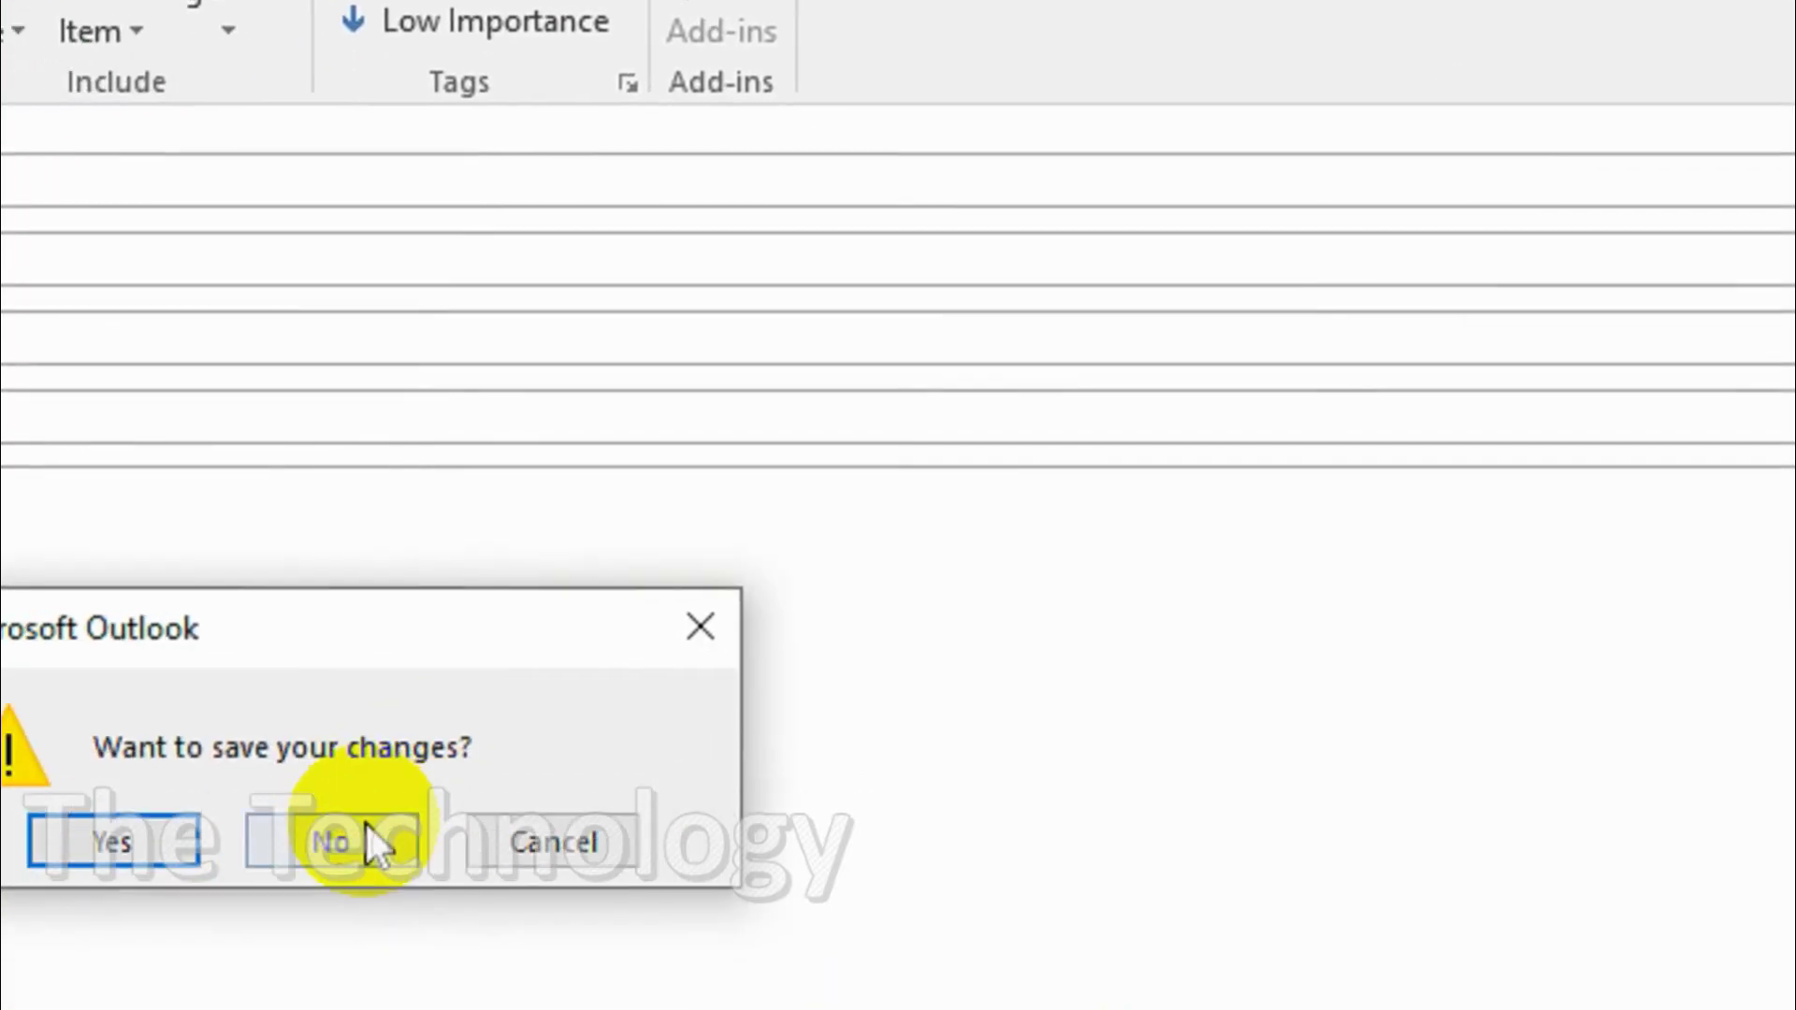
pyautogui.click(369, 835)
# Reply to the Attenborough Fan Club email, check the text is Algerian, and discard the reply
pyautogui.click(638, 372)
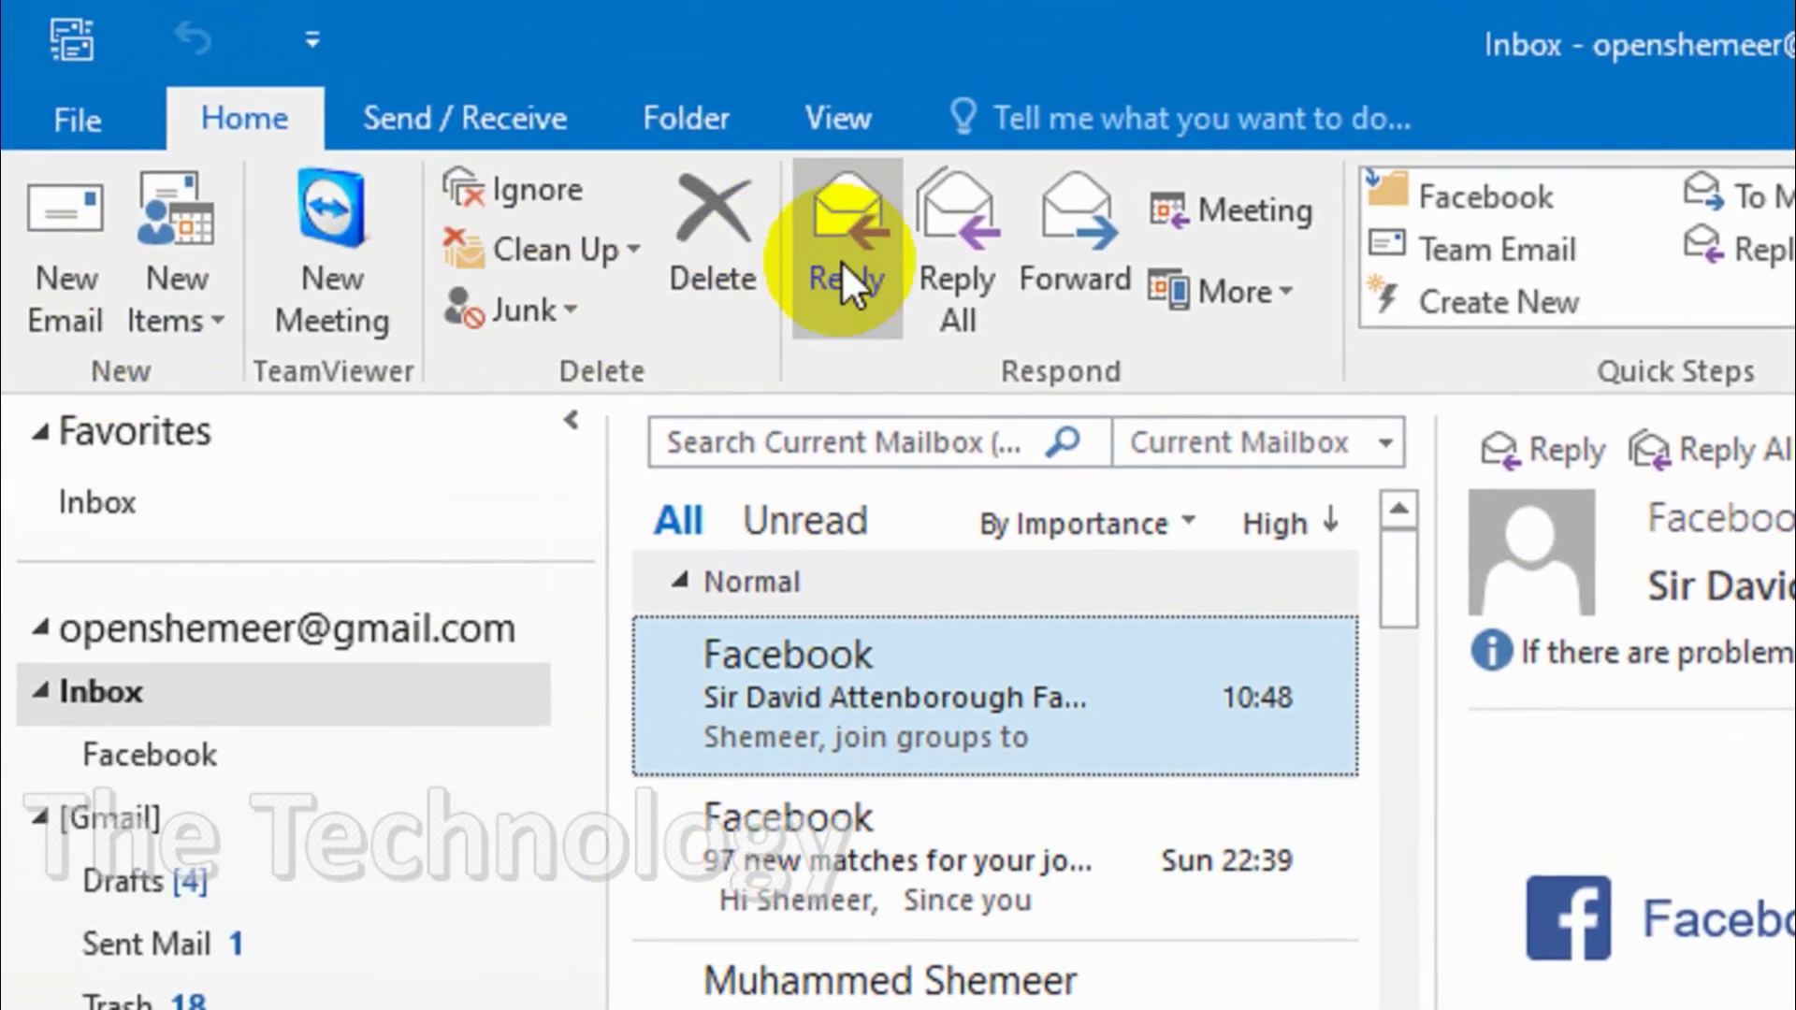
pyautogui.click(842, 273)
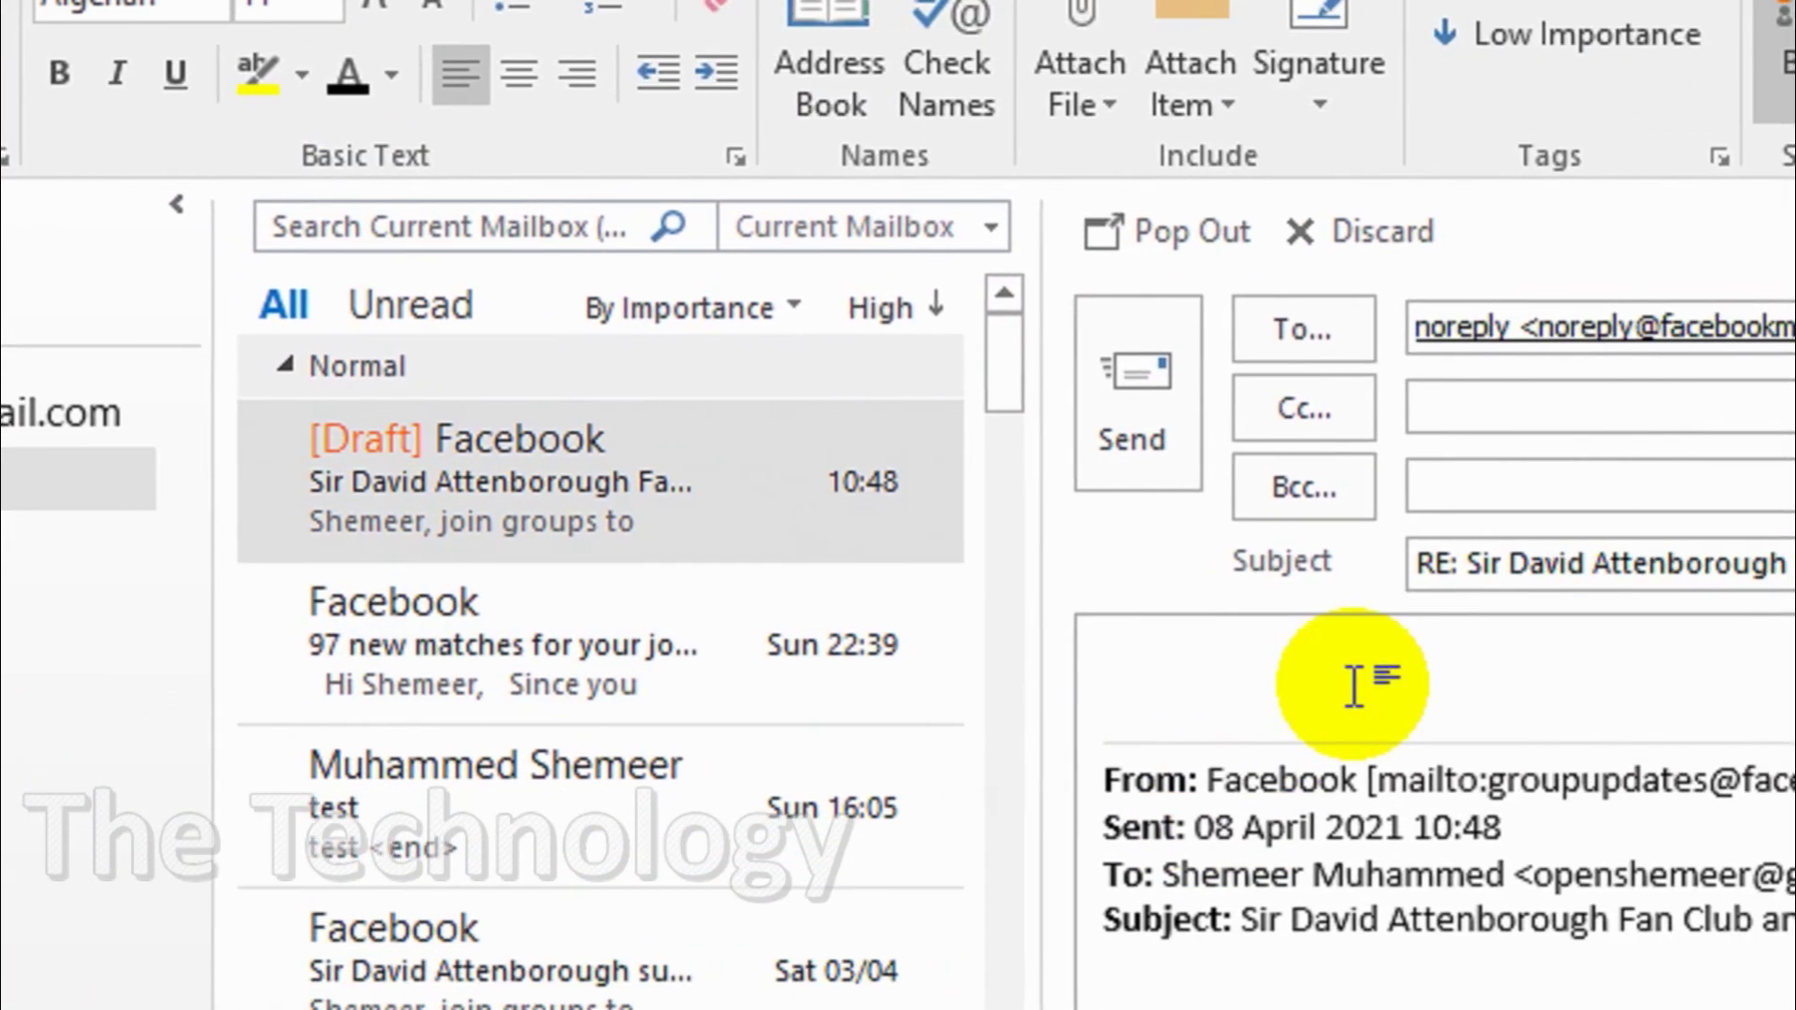
pyautogui.write('ghvcfxd')
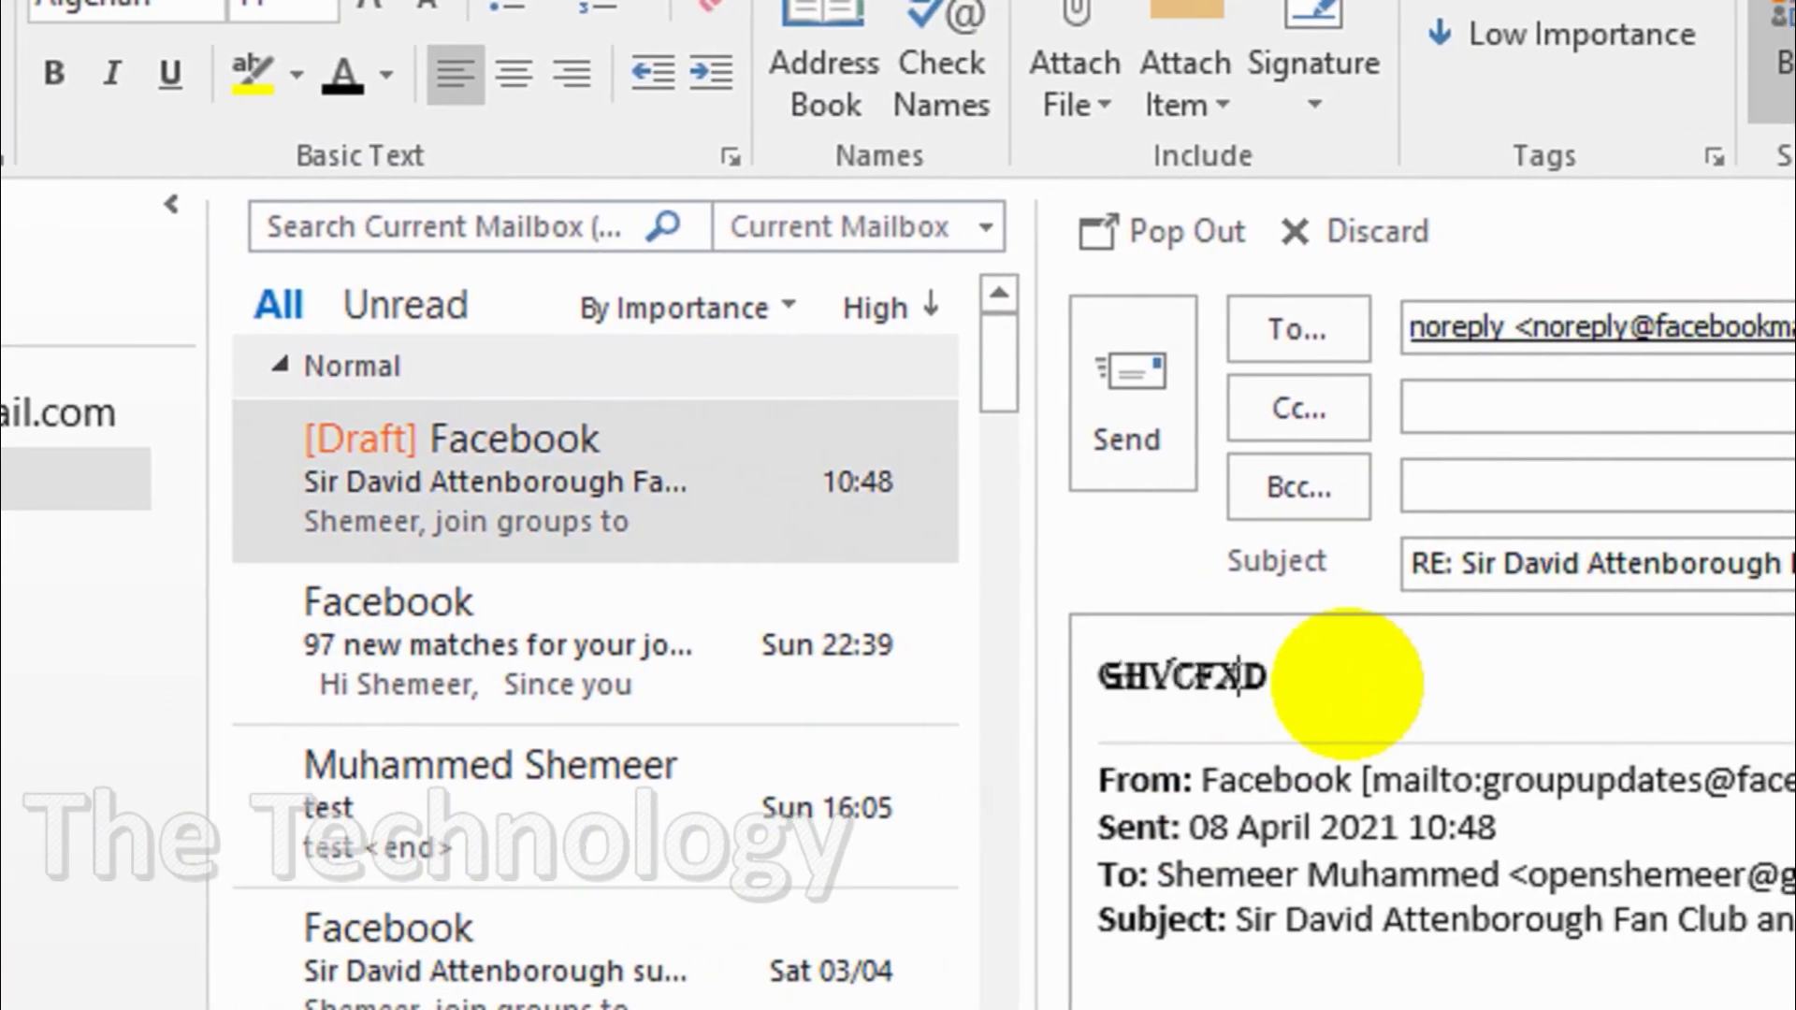
pyautogui.moveTo(1375, 680); pyautogui.dragTo(835, 632)
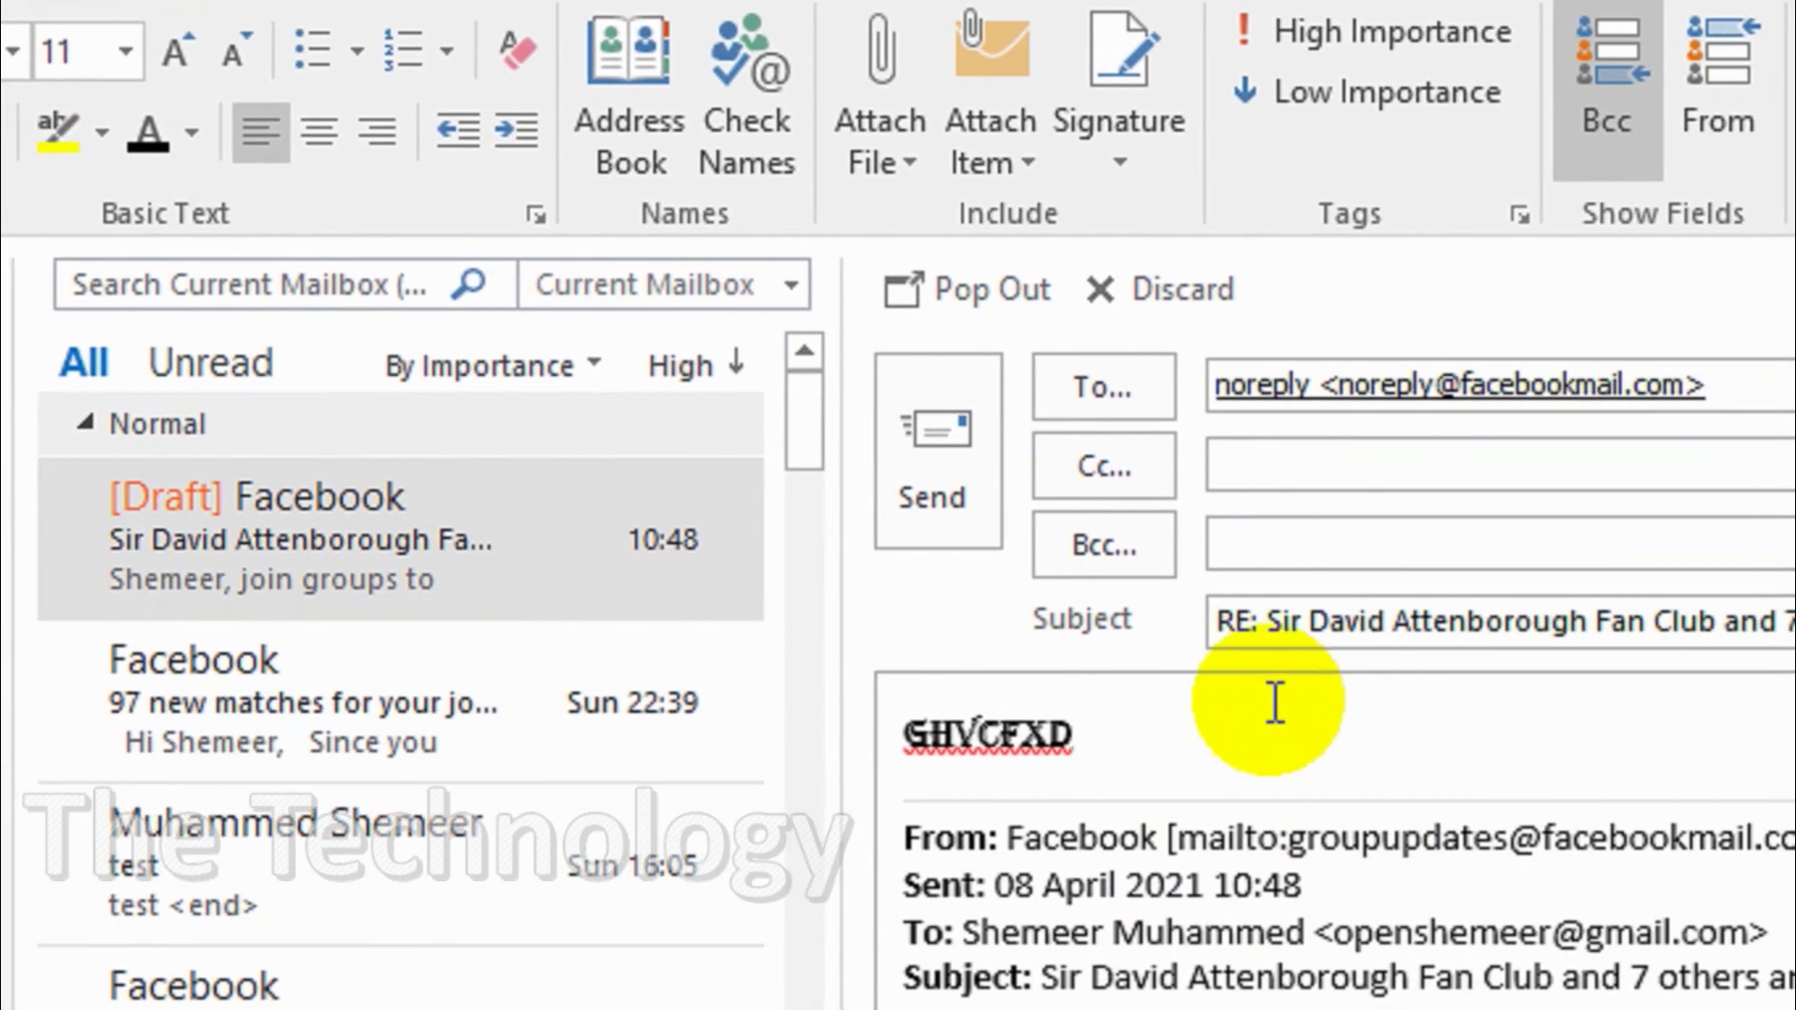
pyautogui.click(1222, 284)
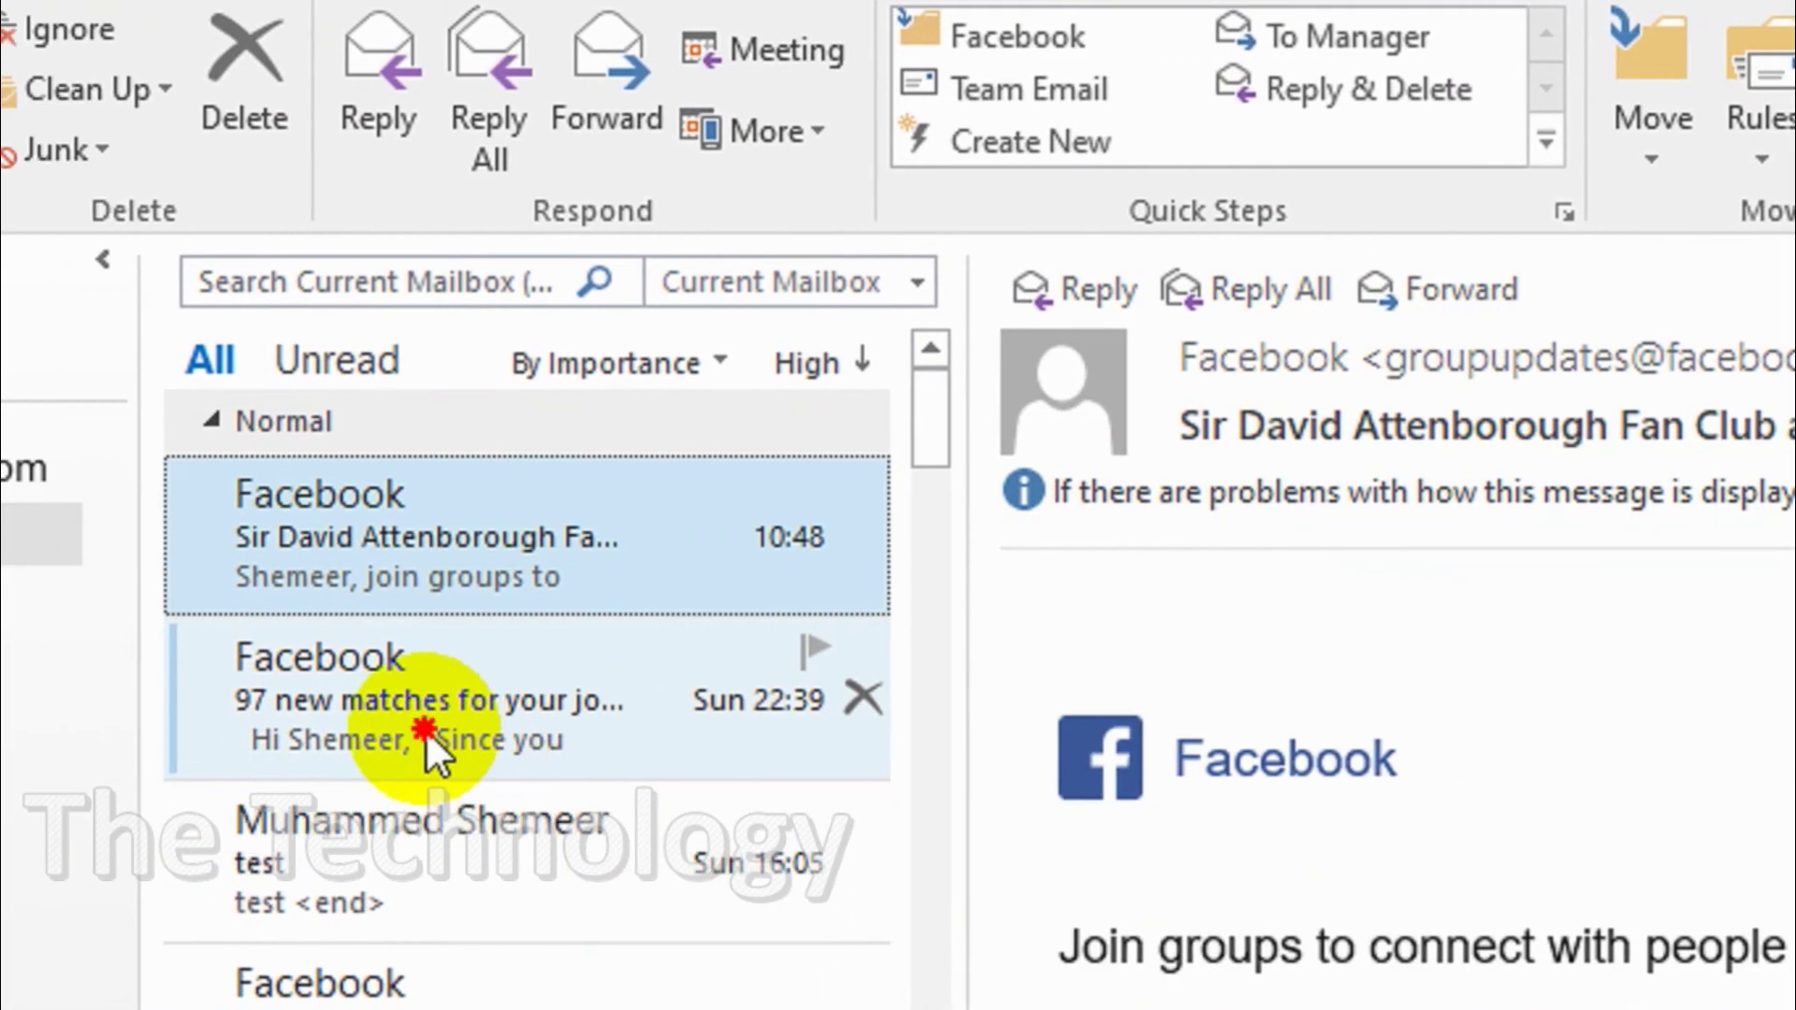
pyautogui.click(425, 728)
pyautogui.click(455, 583)
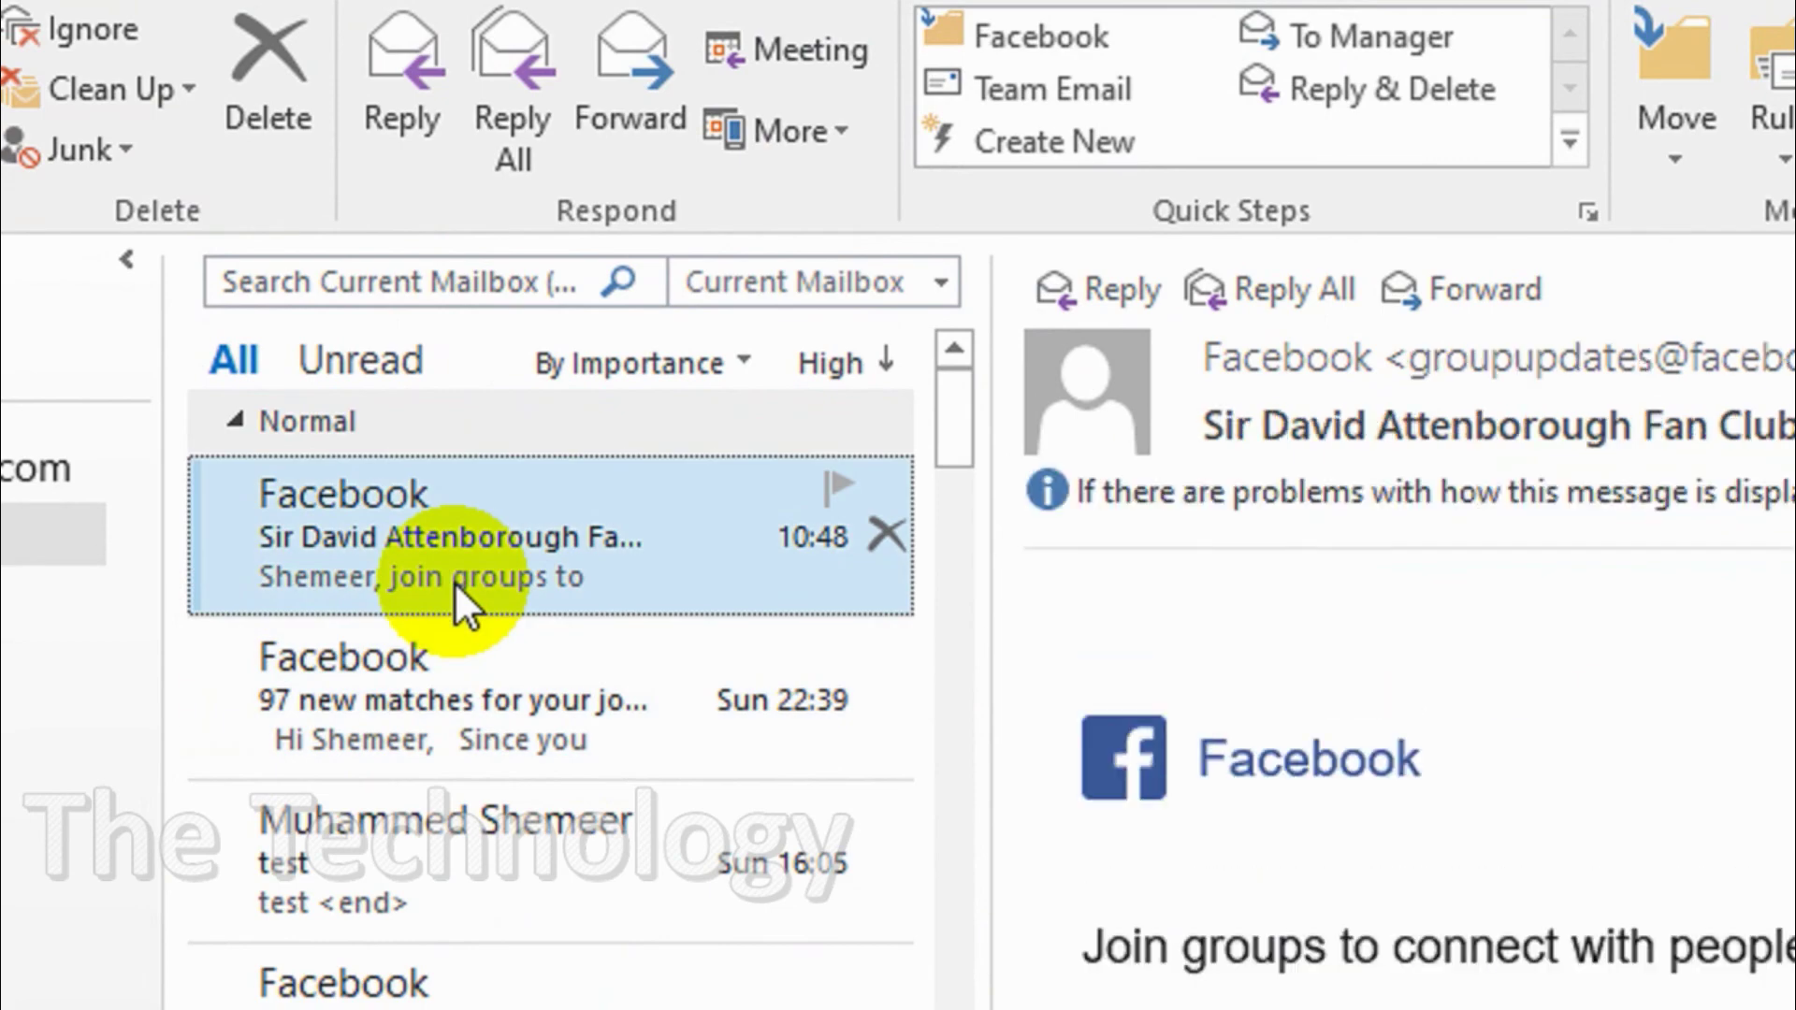